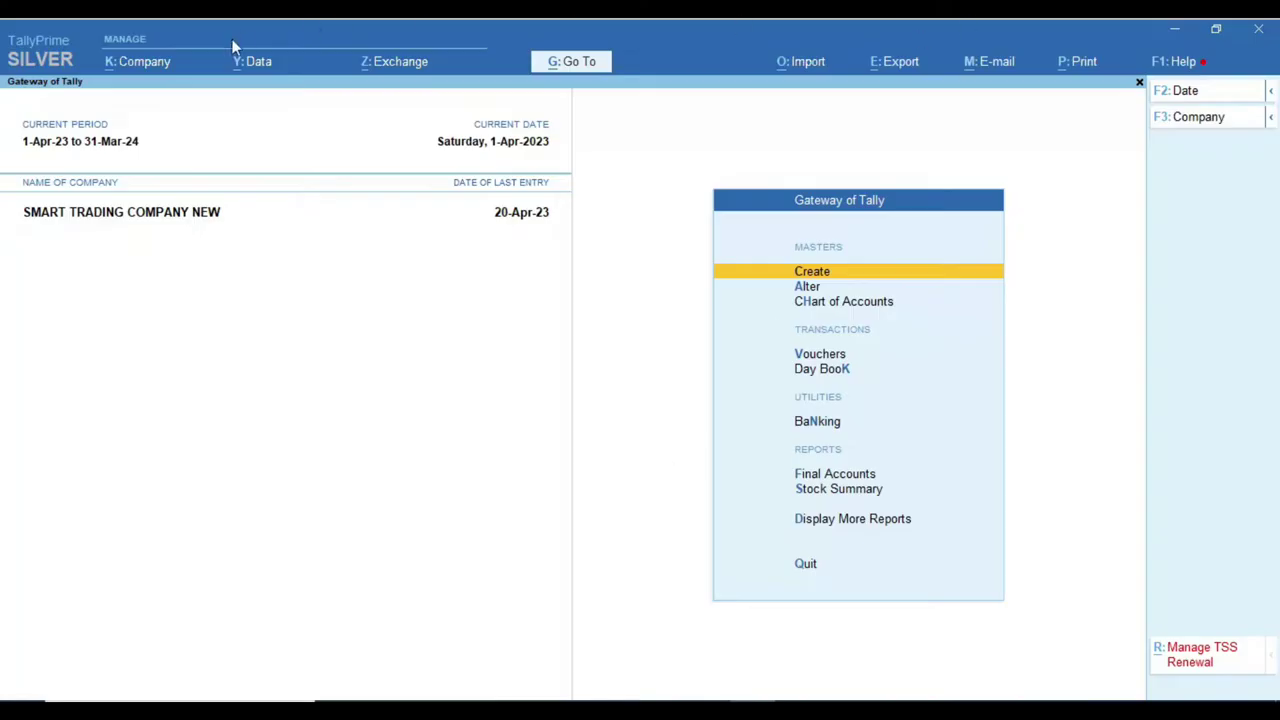
- Open the company selection list and check the data path where the companies are stored
left_click(142, 63)
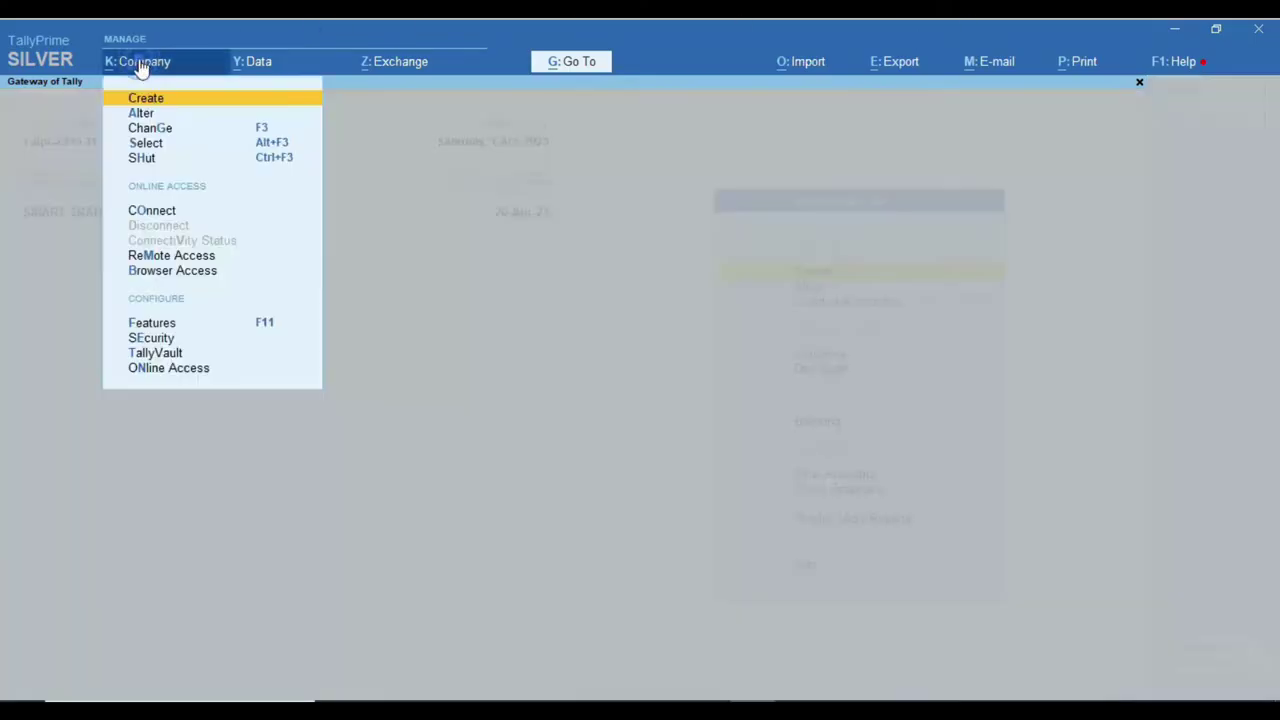
left_click(177, 145)
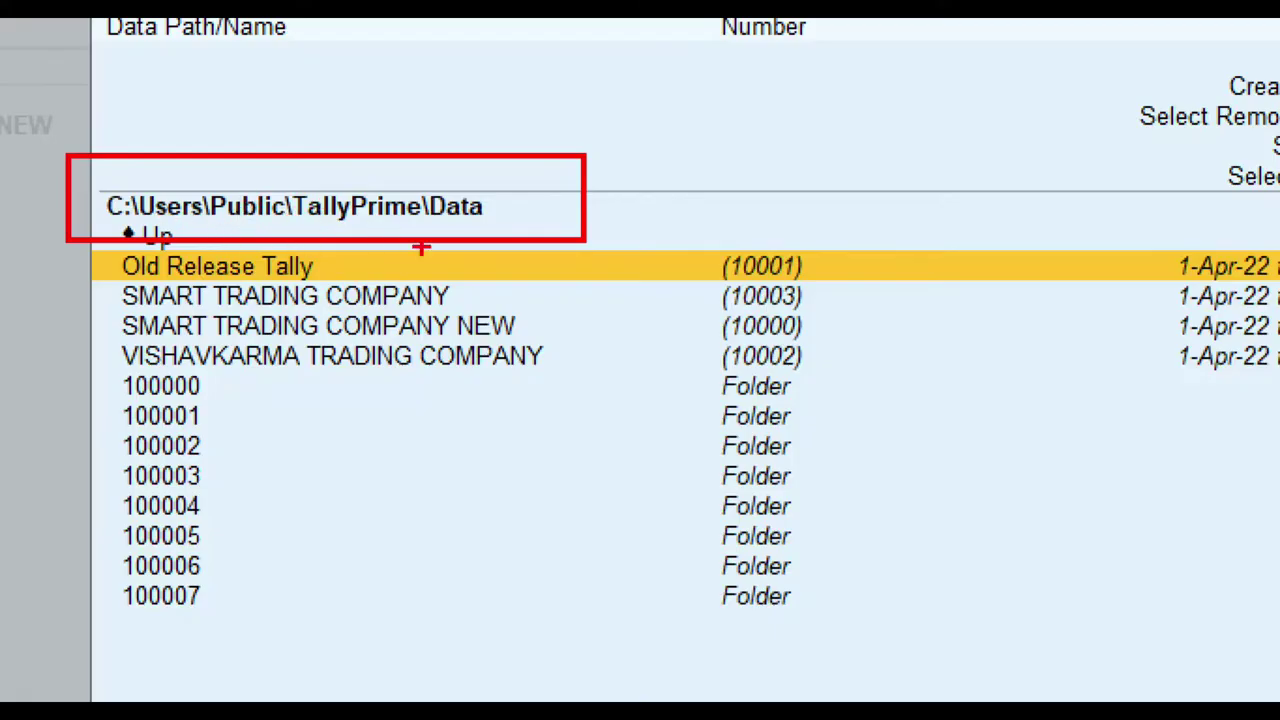
mouse_move(432, 224)
left_mouse_down()
mouse_move(540, 232)
mouse_move(443, 128)
mouse_move(436, 254)
mouse_move(502, 188)
left_mouse_up()
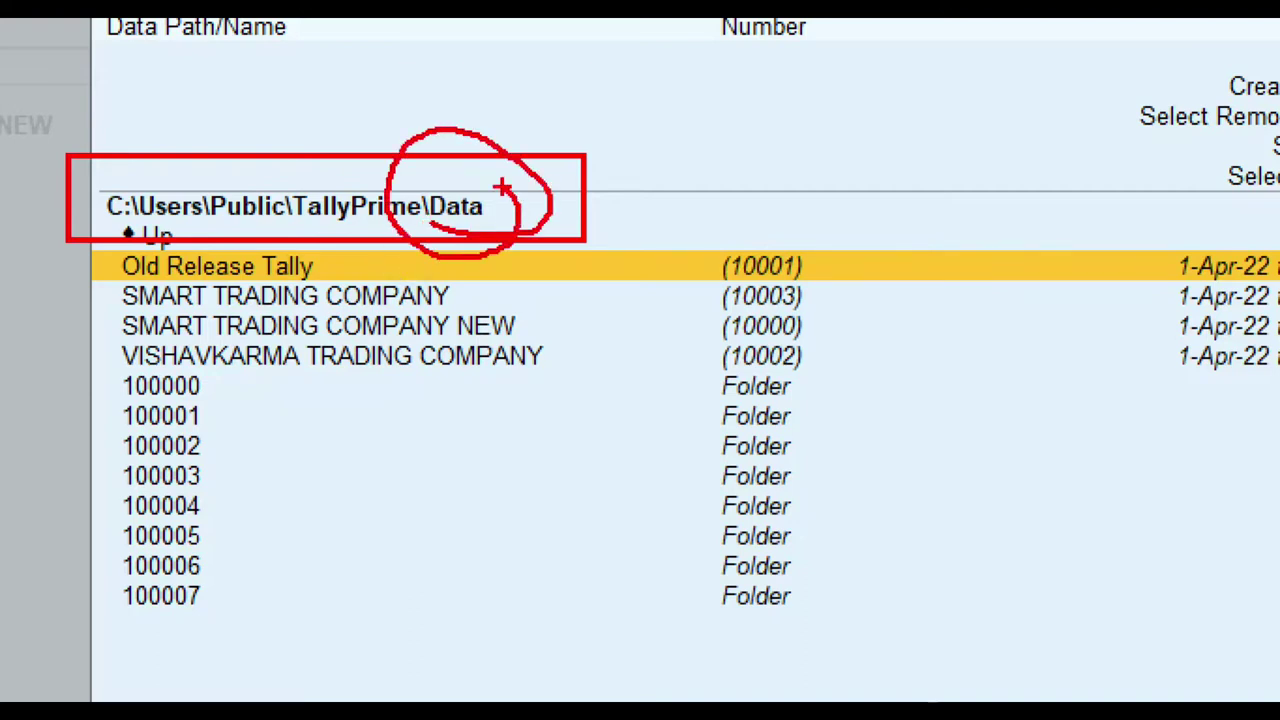
mouse_move(664, 220)
left_mouse_down()
mouse_move(666, 571)
mouse_move(937, 598)
mouse_move(740, 155)
mouse_move(620, 340)
left_mouse_up()
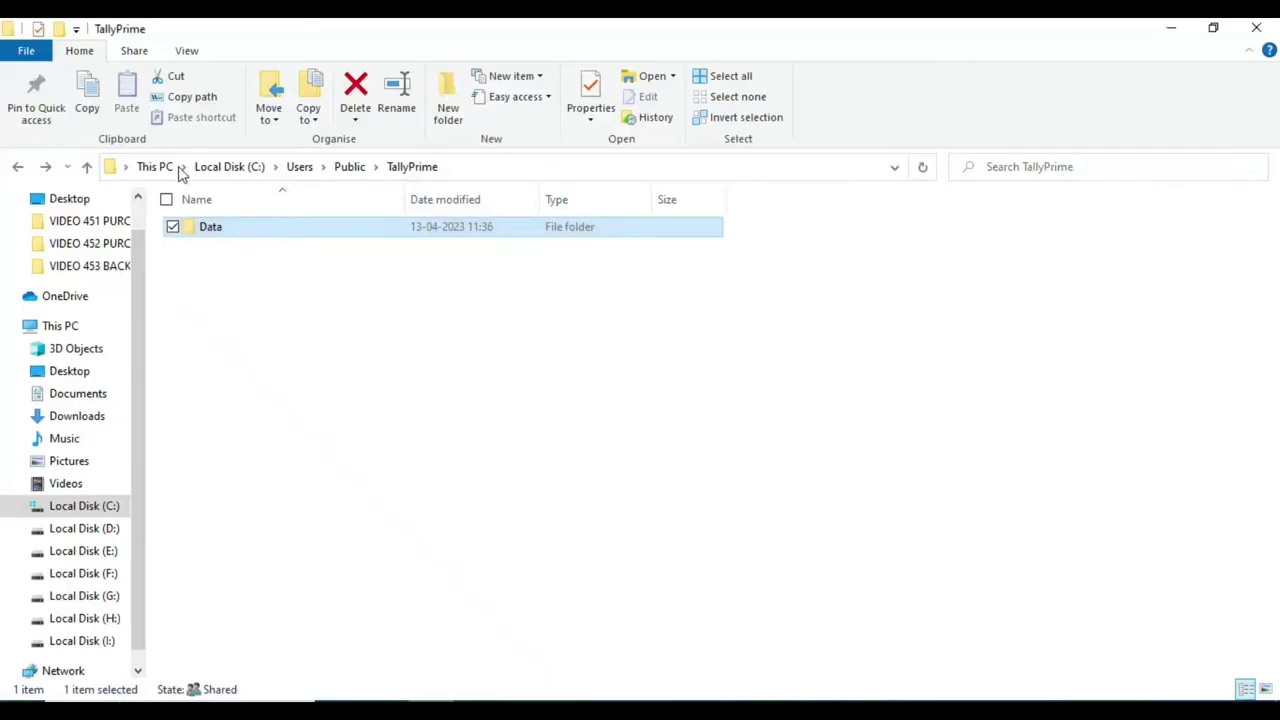
- In File Explorer, open the Data folder under C:\Users\Public\TallyPrime and compare its folders with the company numbers listed in TallyPrime
left_click(480, 166)
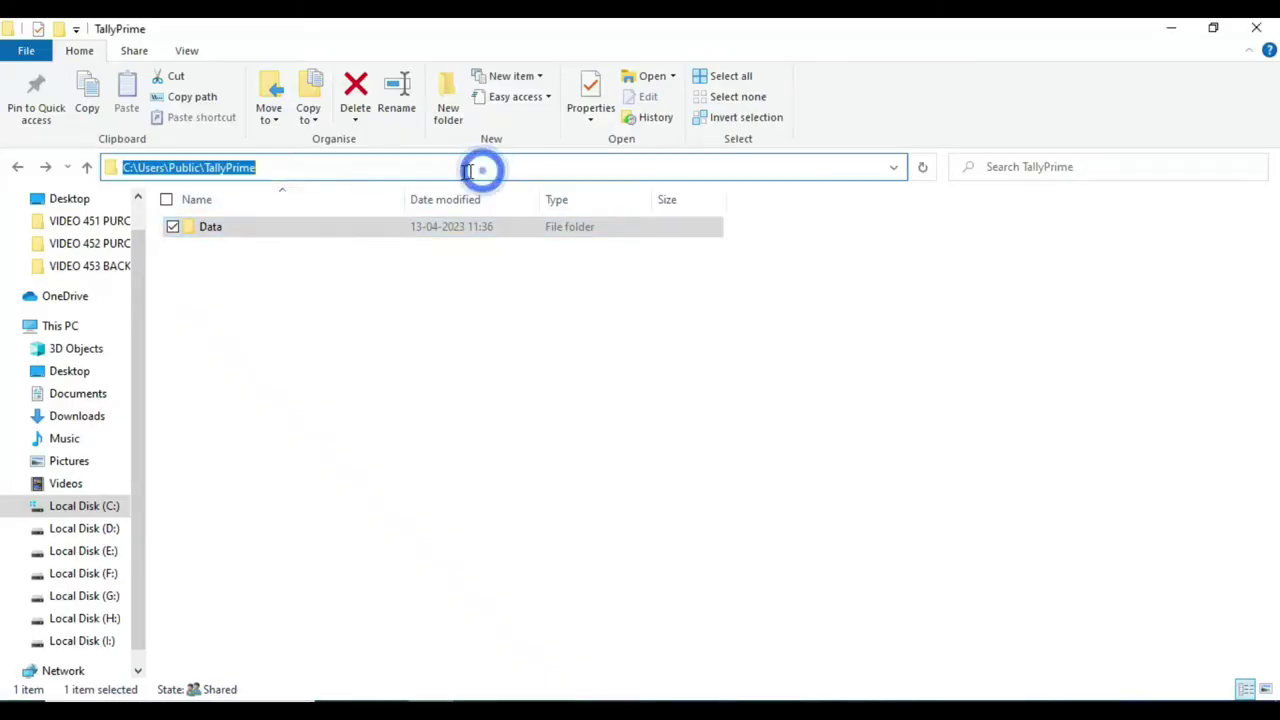
double_click(184, 228)
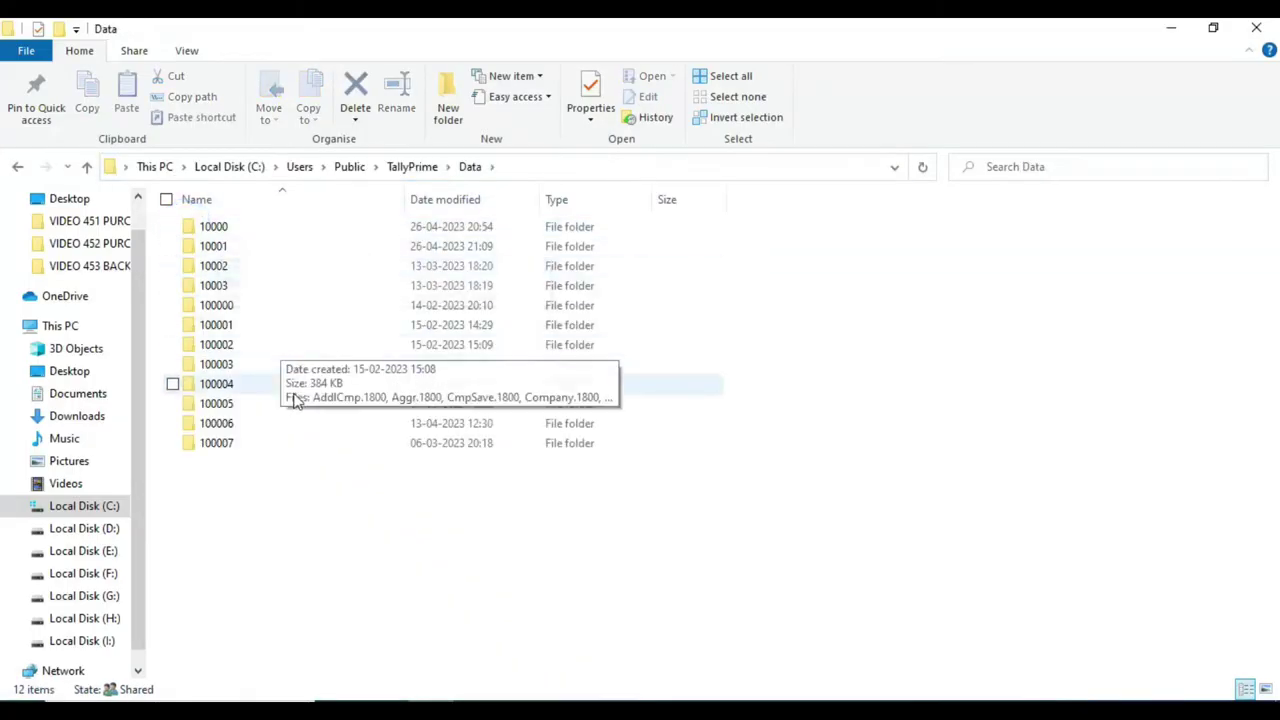
mouse_move(305, 418)
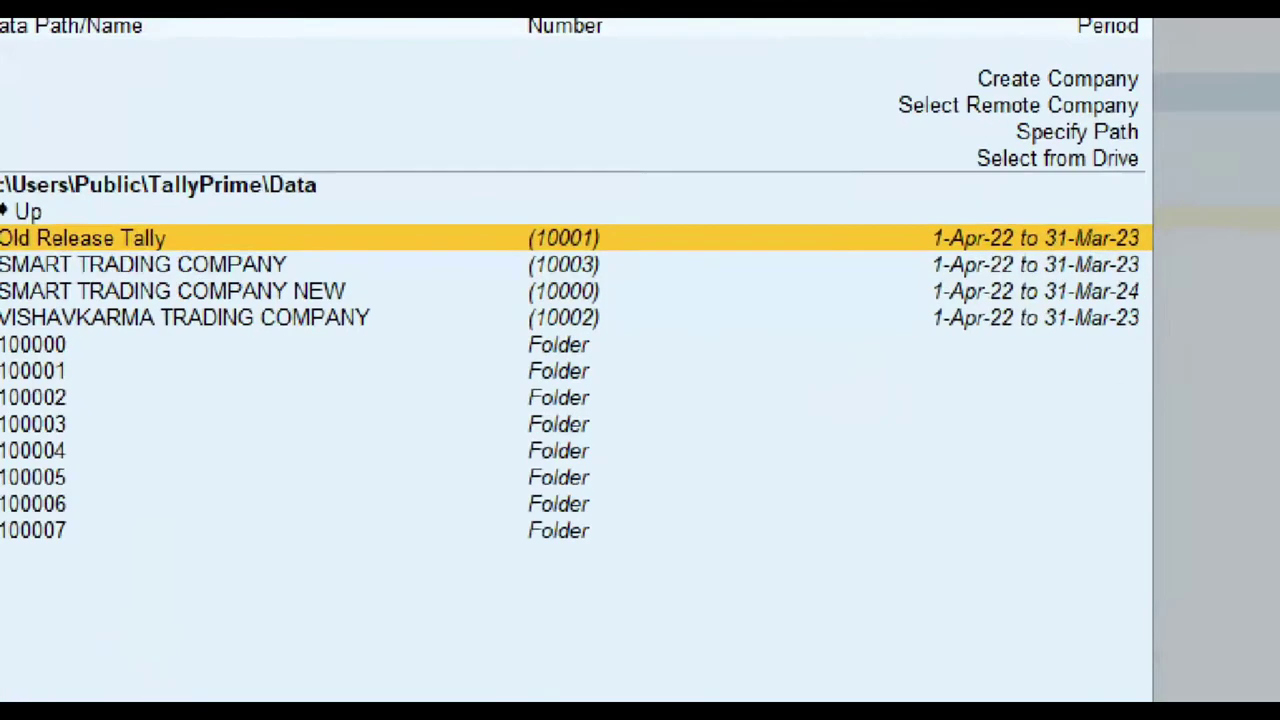
mouse_move(499, 201)
left_mouse_down()
mouse_move(499, 228)
mouse_move(646, 338)
left_mouse_up()
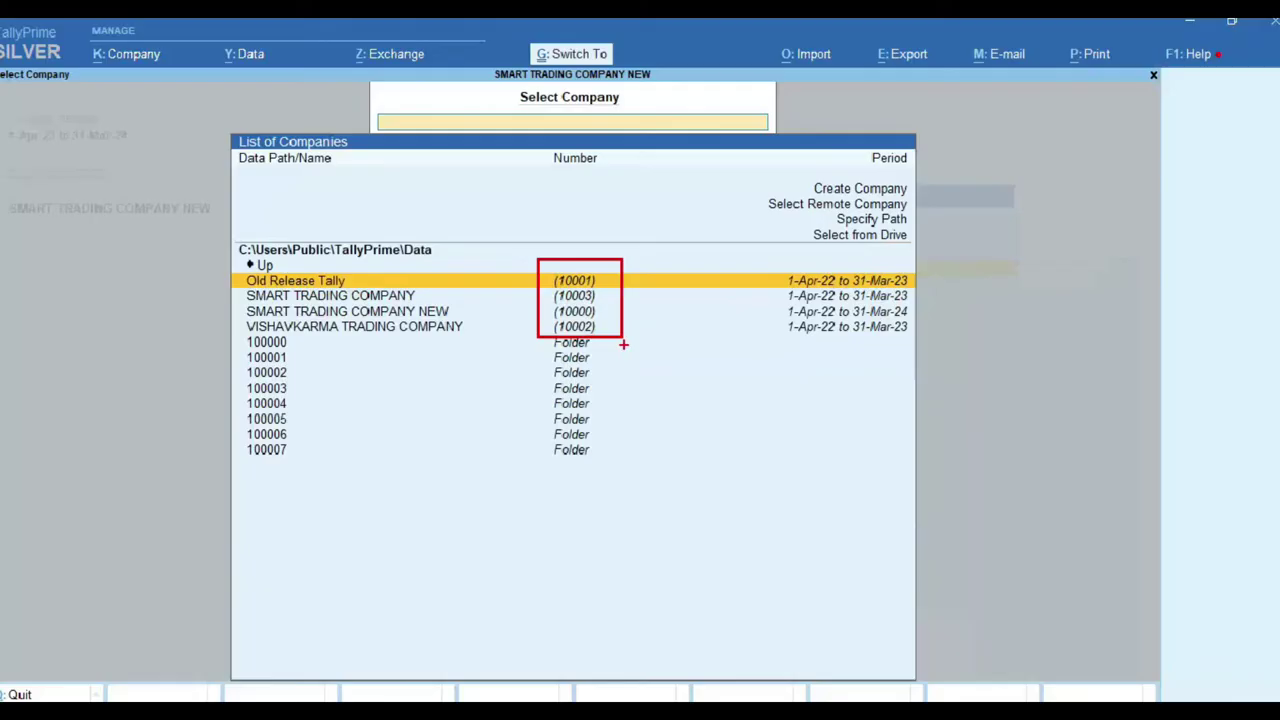
key("Escape")
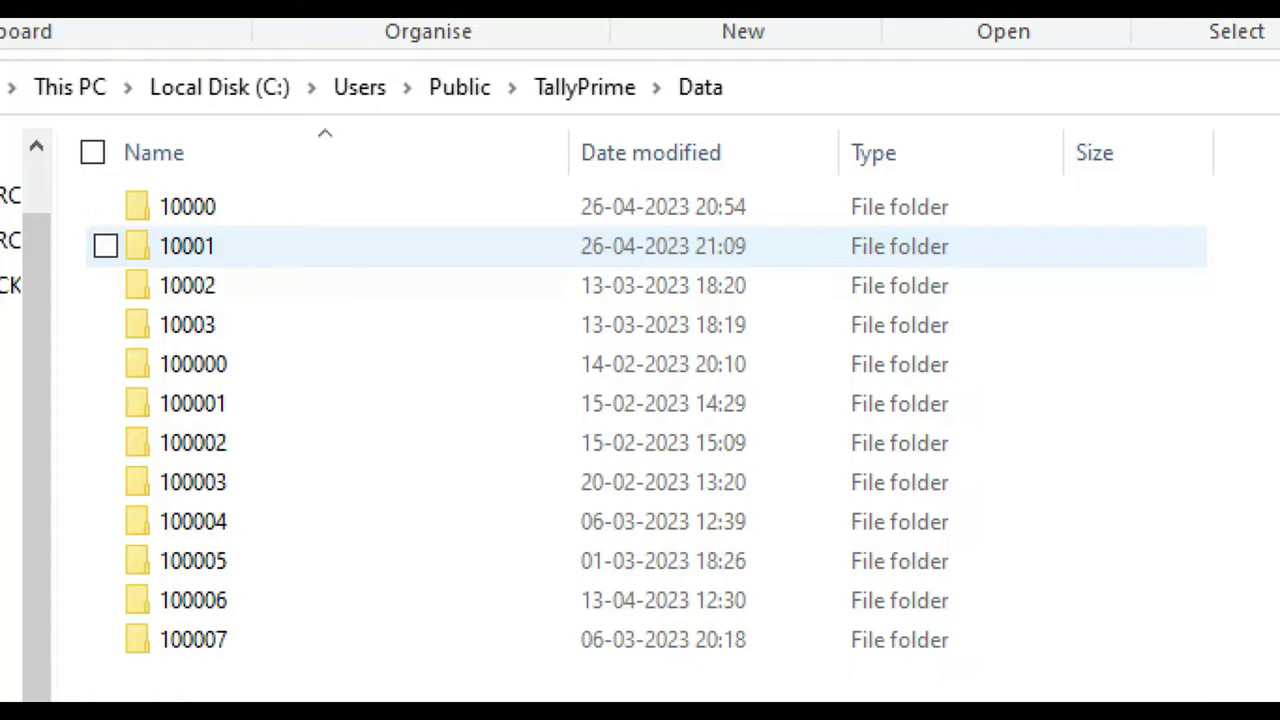
- Examine the files inside company data folder 10000 in File Explorer and return to the Data folder
left_click(136, 214)
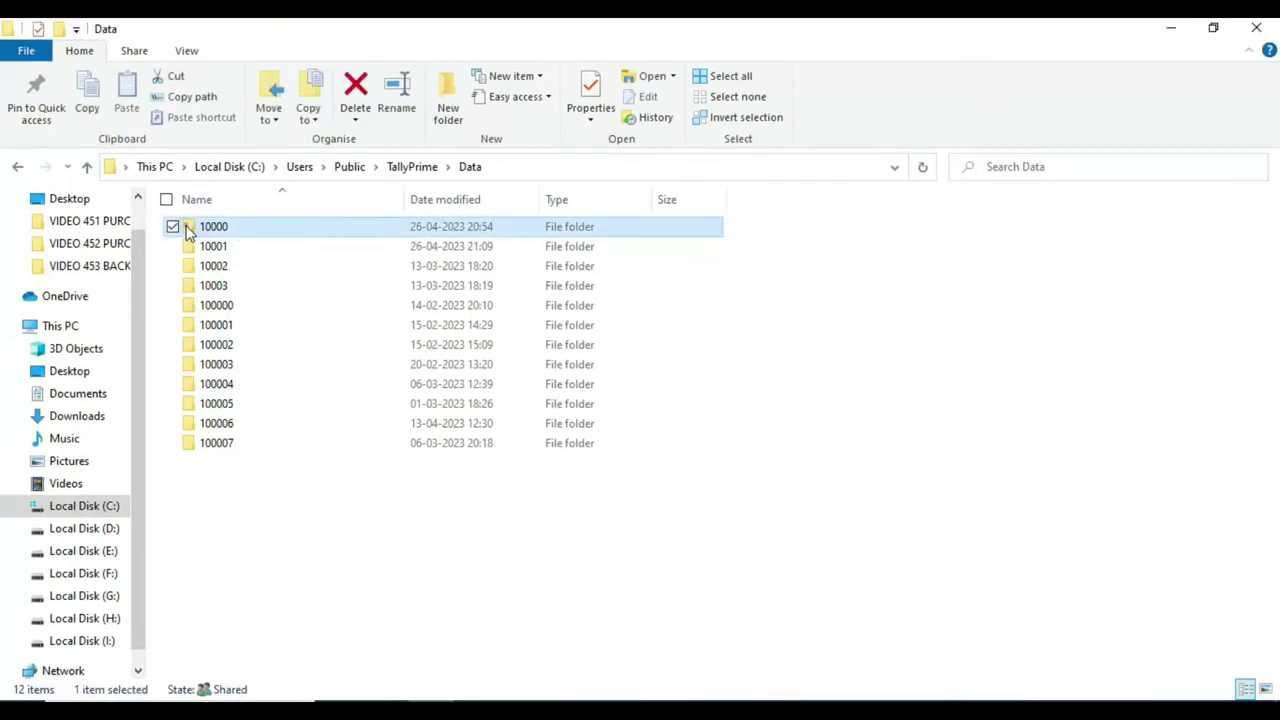
double_click(188, 230)
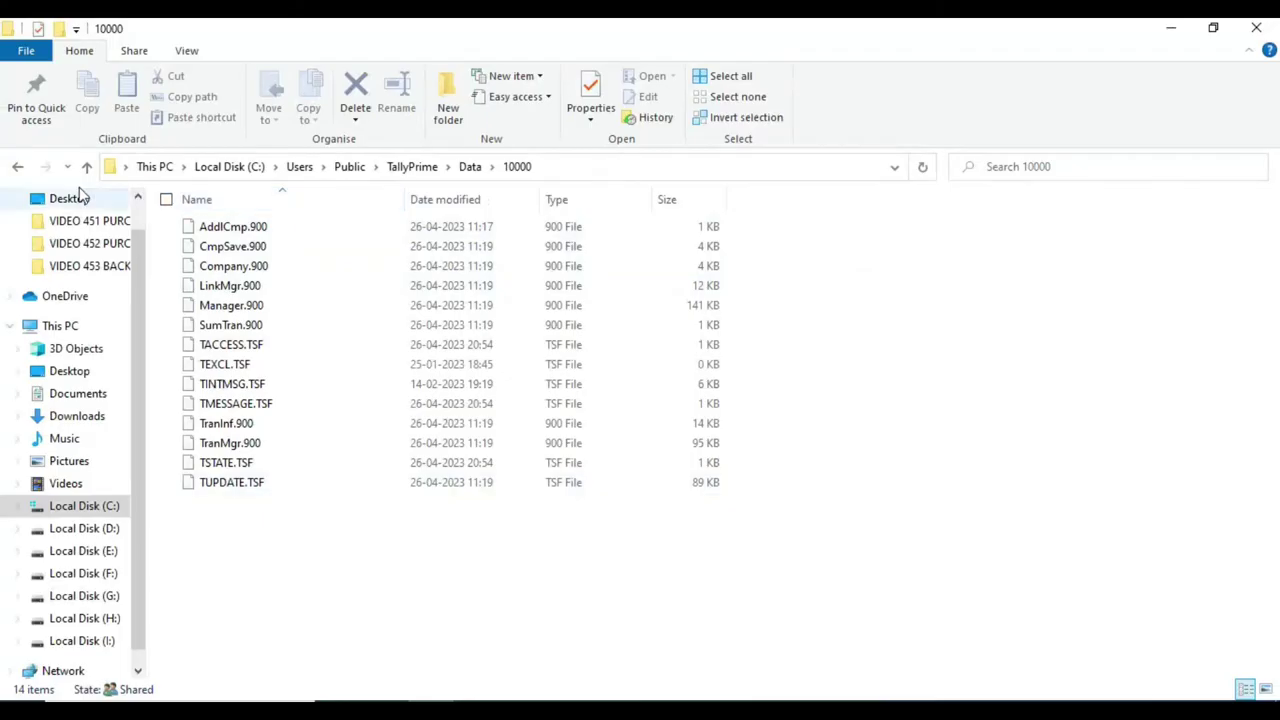
left_click(18, 166)
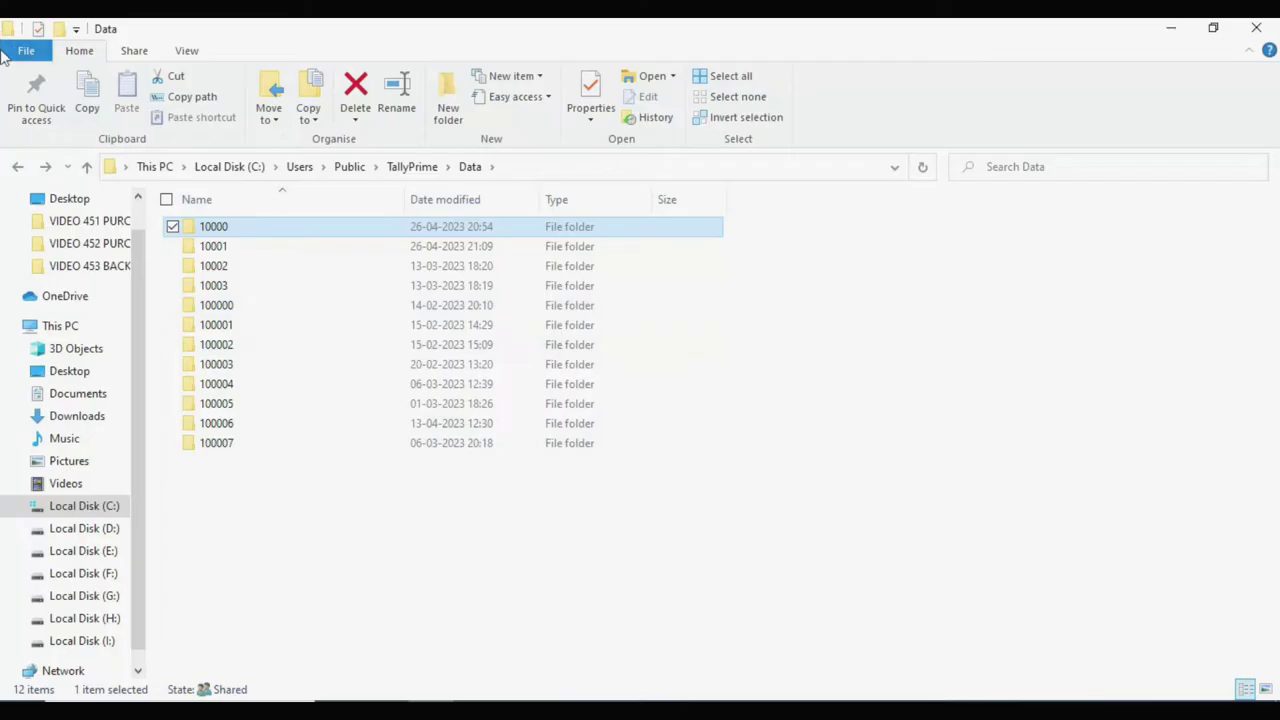
- Go back to the TallyPrime folder and examine its full path, the drive it is on and its Data folder
left_click(17, 168)
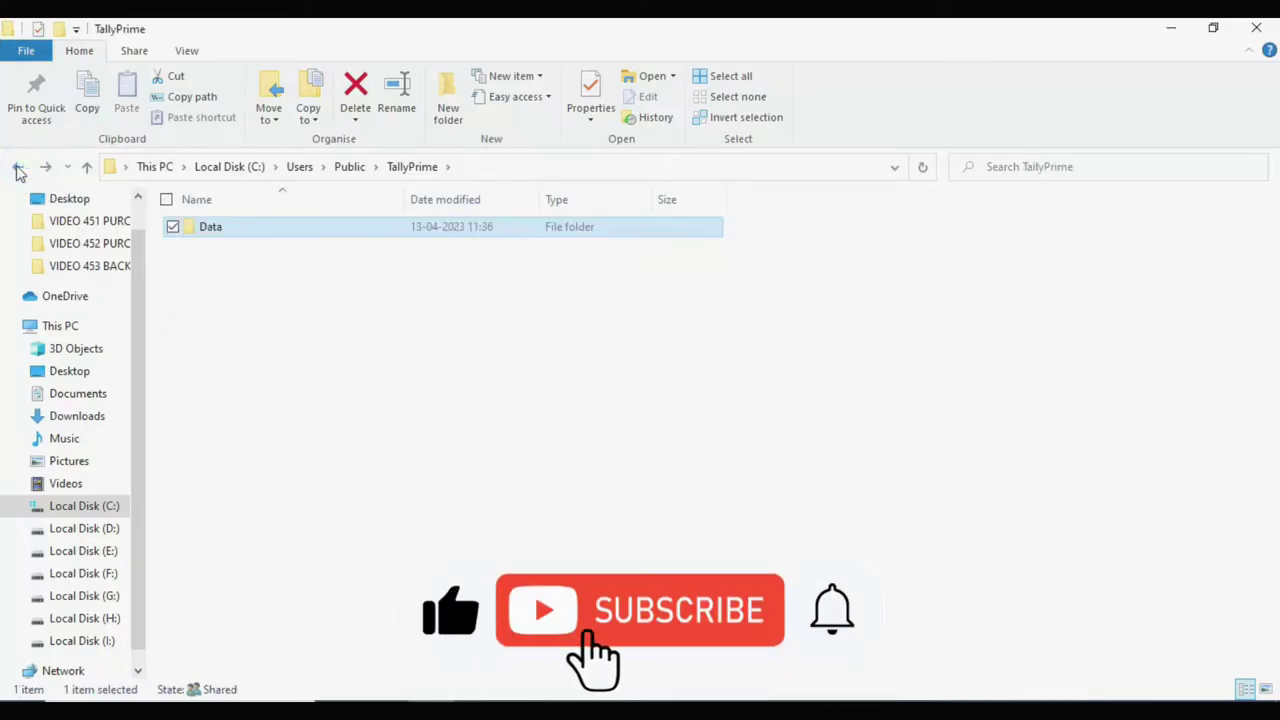
left_click(505, 166)
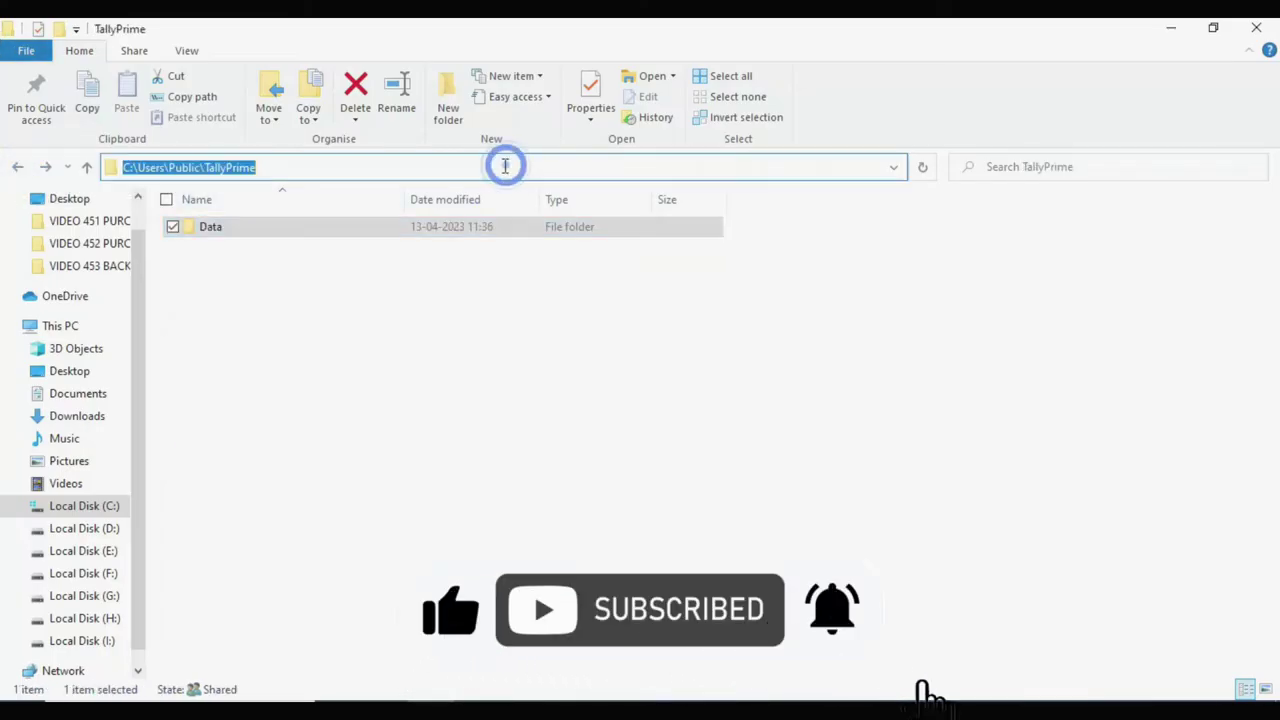
left_click(399, 168)
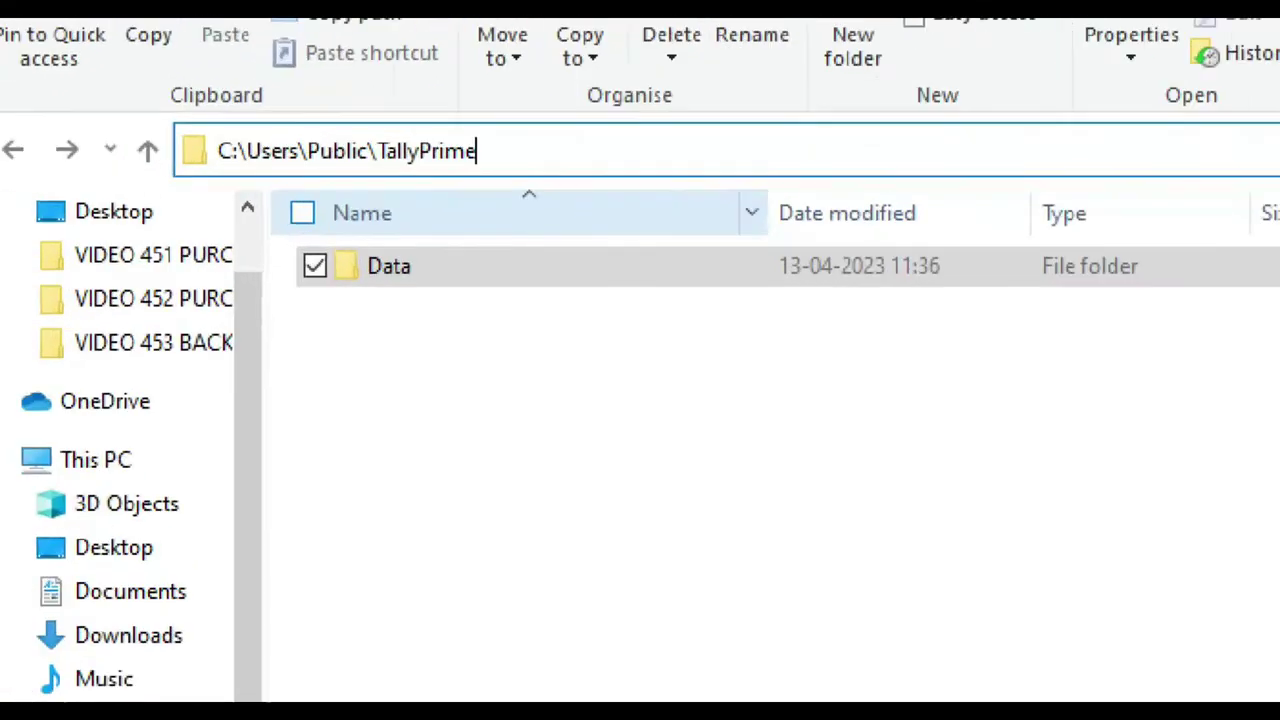
mouse_move(198, 125)
left_mouse_down()
mouse_move(237, 223)
mouse_move(252, 106)
mouse_move(200, 128)
left_mouse_up()
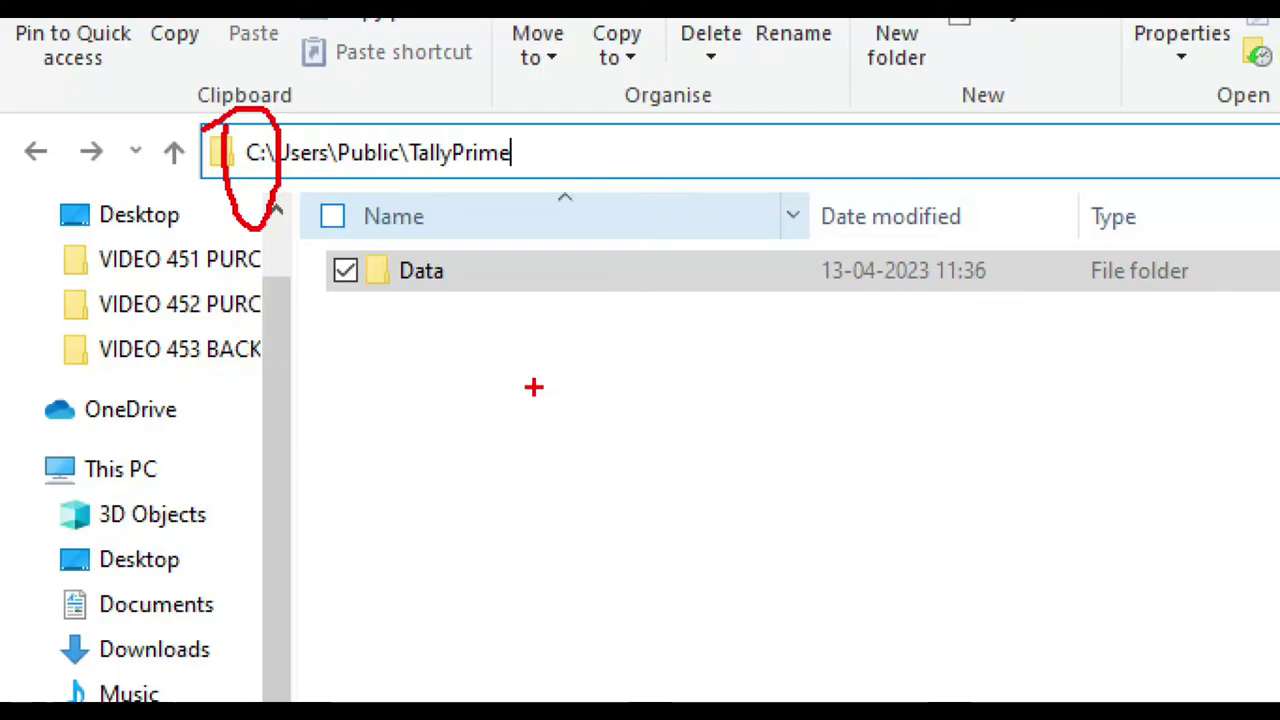
key("Escape")
left_click(226, 288)
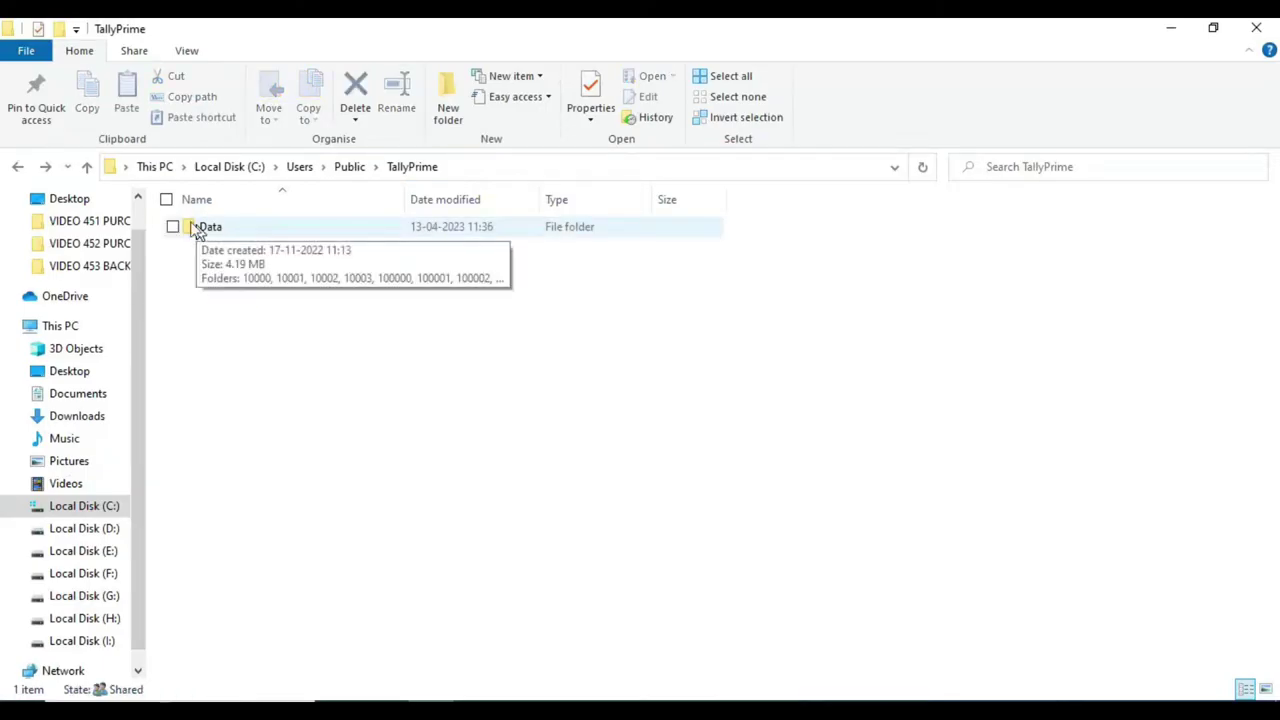
key("ctrl+1")
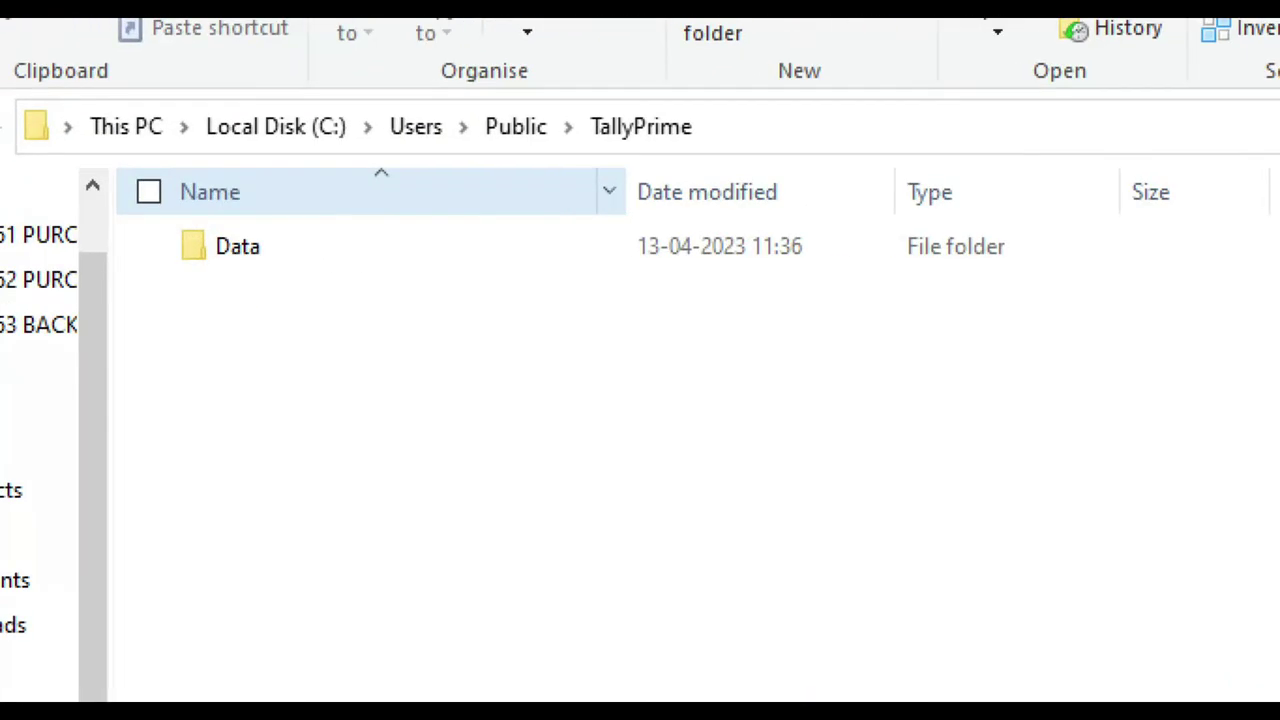
left_click(187, 218)
left_click_drag(120, 195, 306, 258)
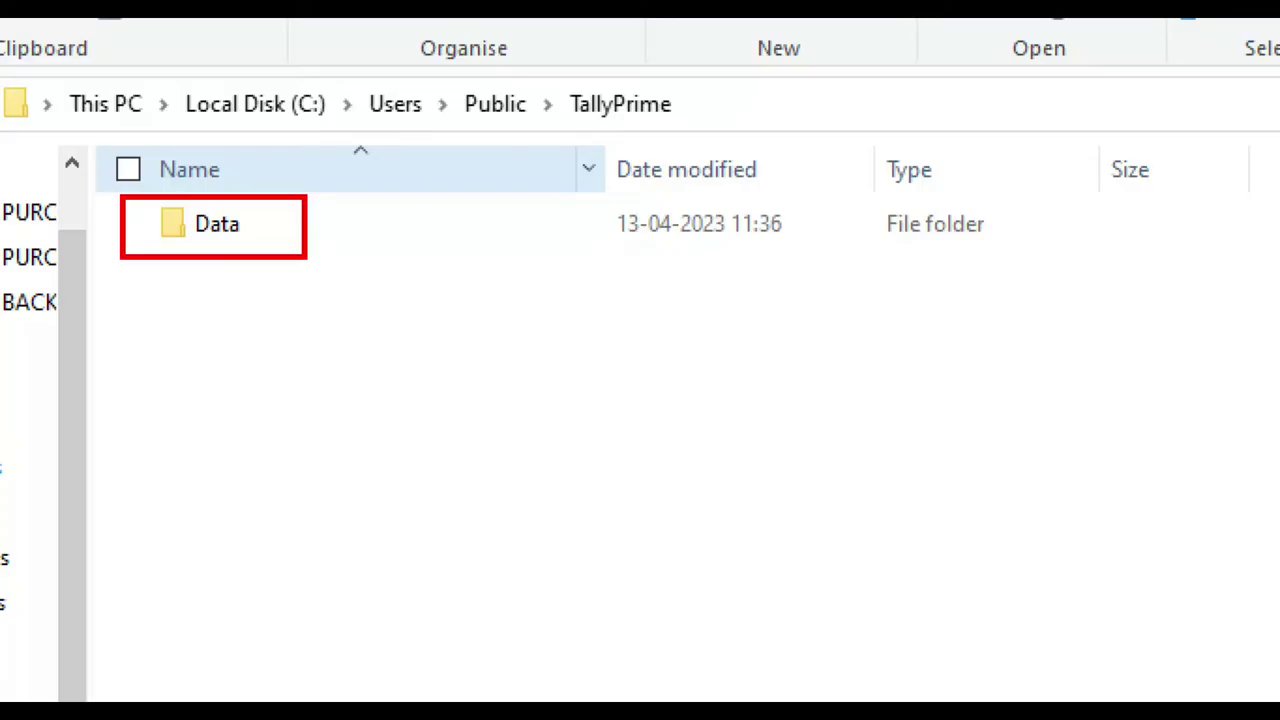
key("Escape")
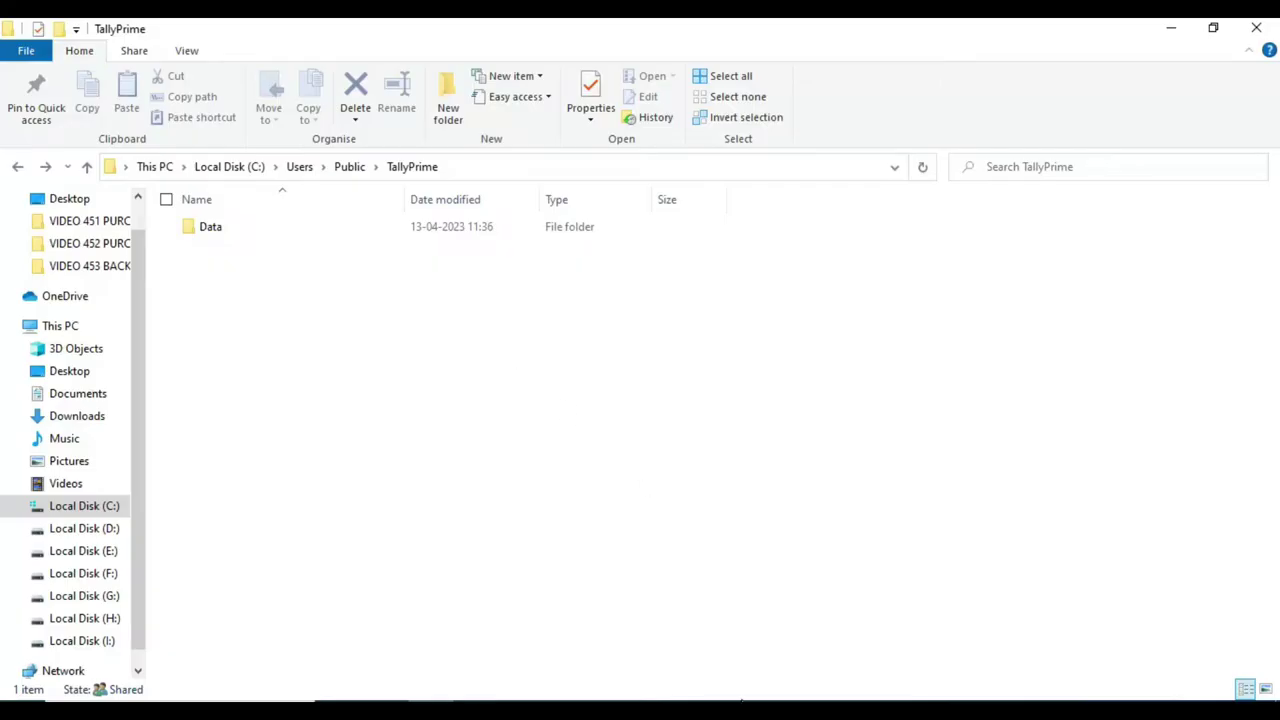
- Close the company selection in TallyPrime and review the available drives under This PC in File Explorer
left_click(752, 706)
key("Escape")
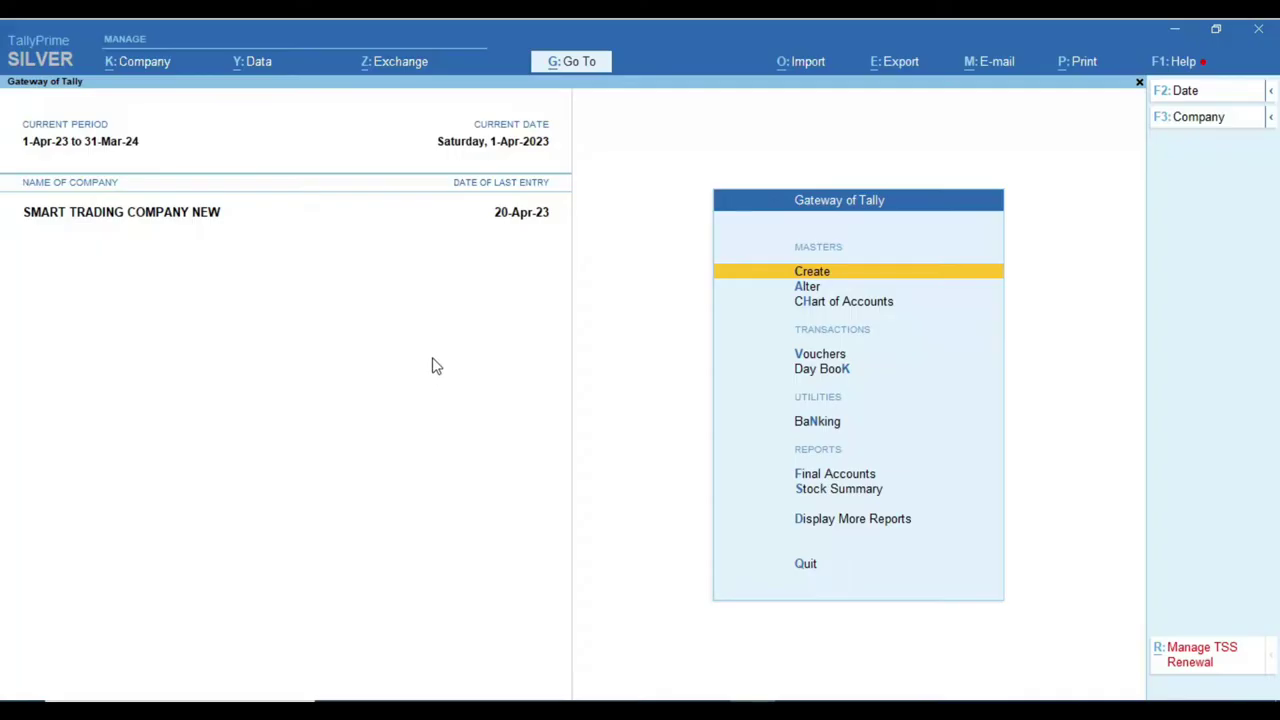
left_click(443, 706)
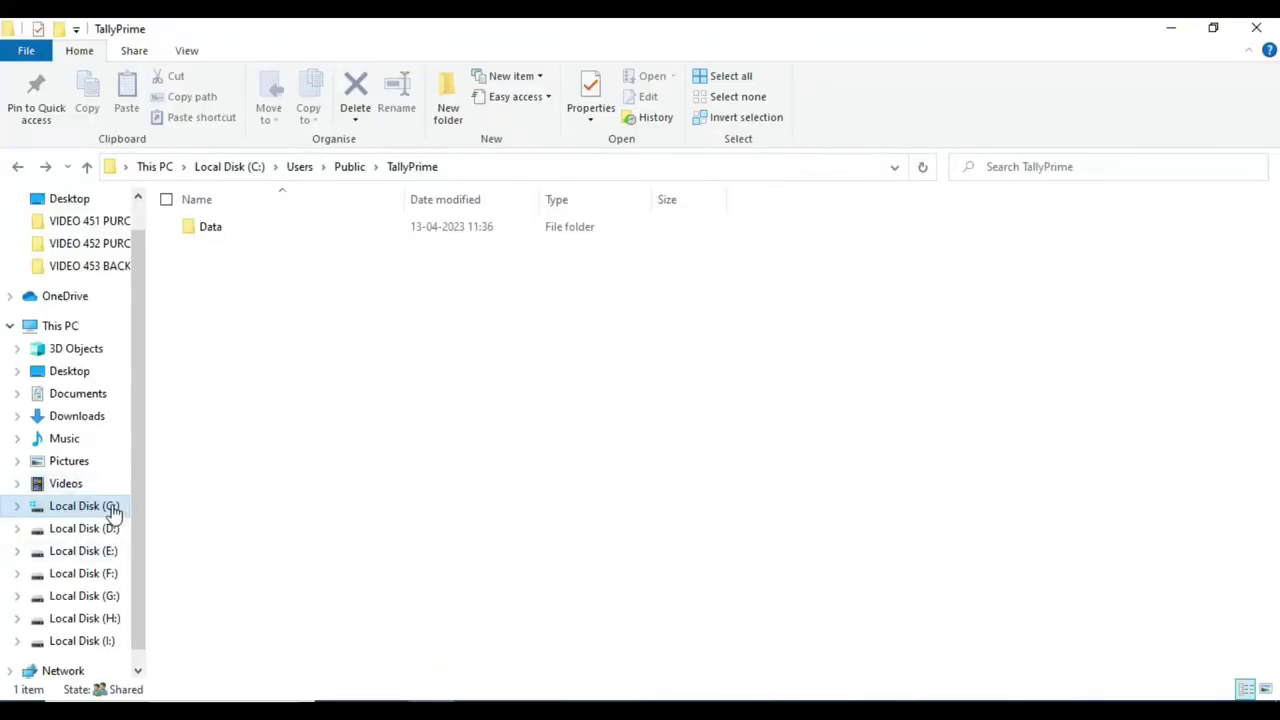
left_click(55, 325)
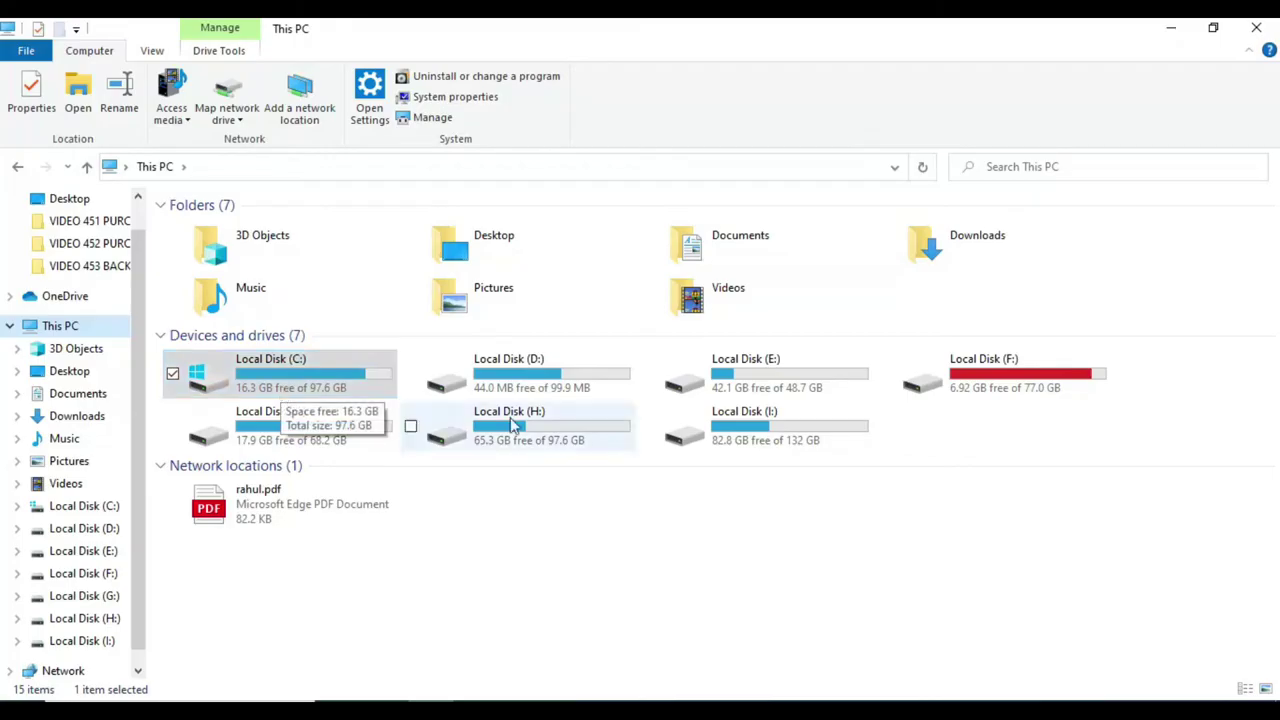
left_click(731, 523)
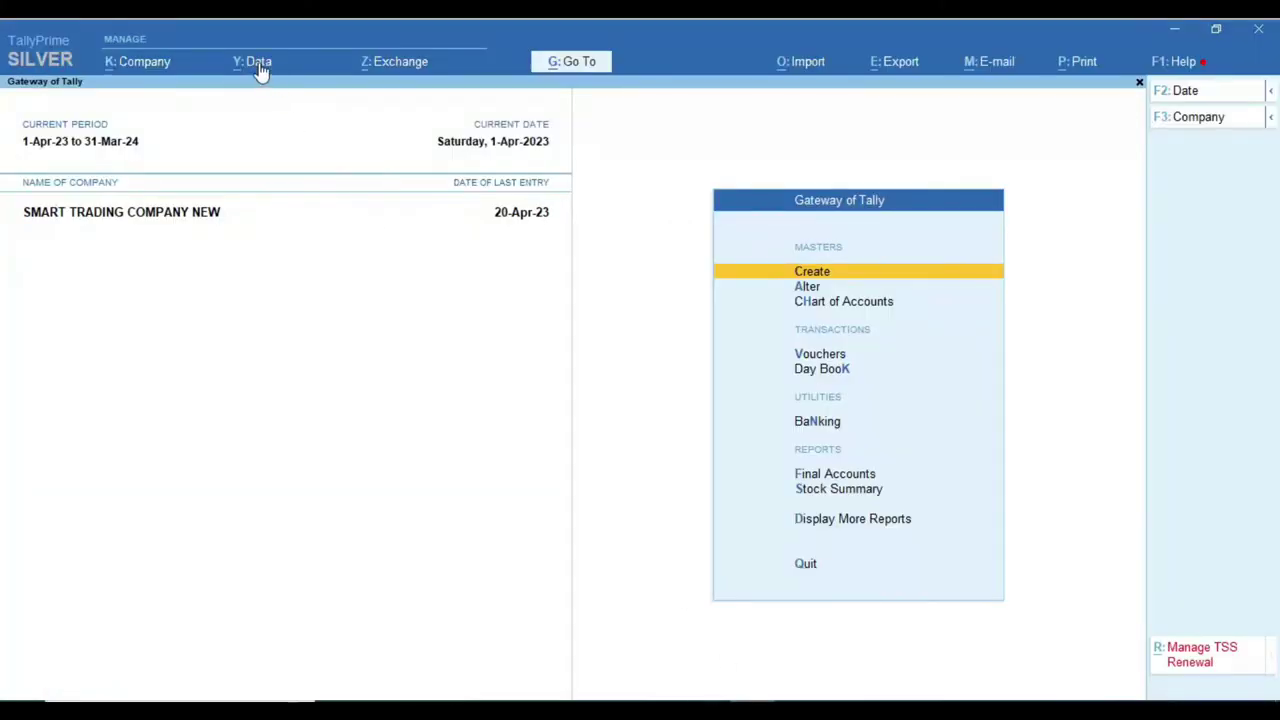
- Switch to TallyPrime, open the company data Backup screen and check the backup destination path field
left_click(258, 68)
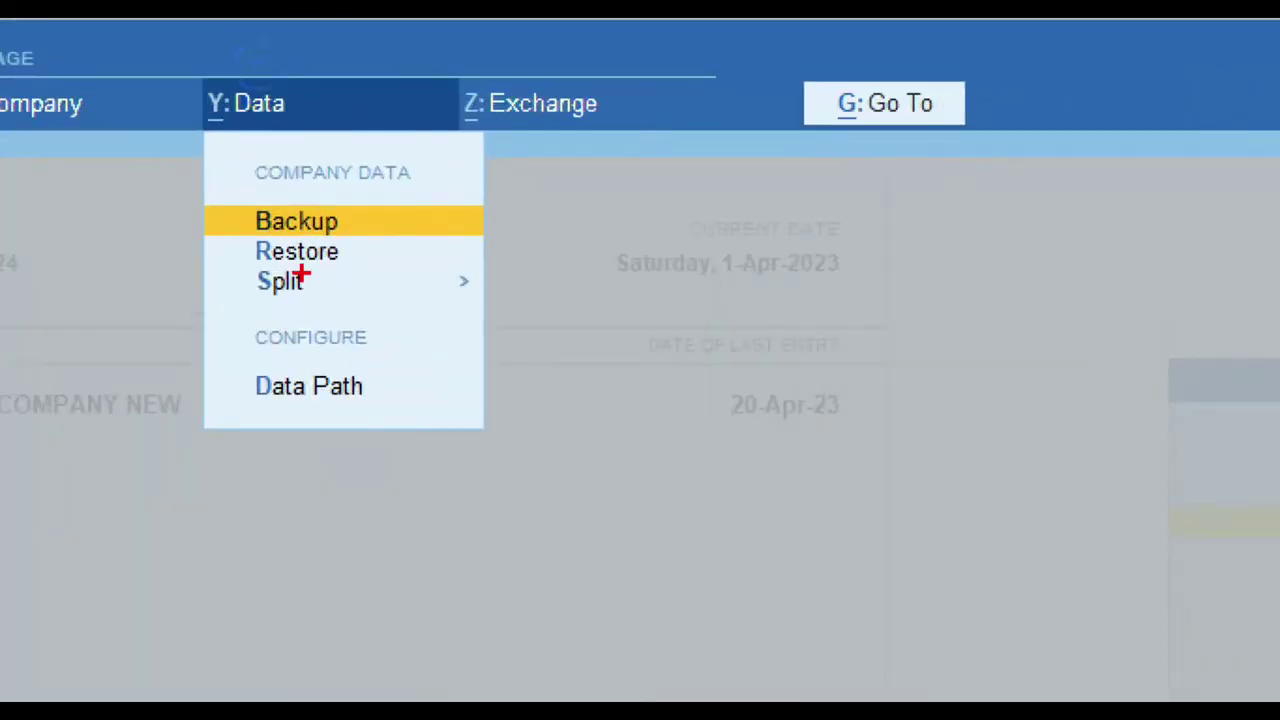
left_click_drag(213, 184, 400, 242)
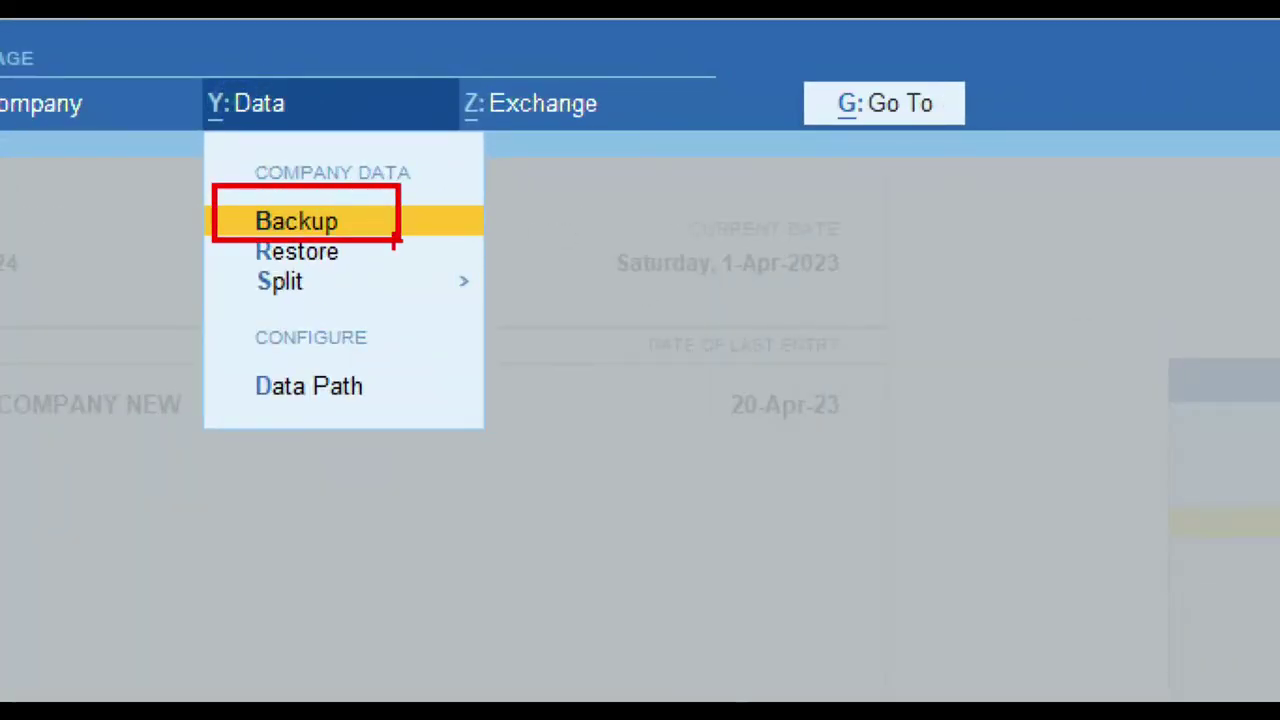
key("Return")
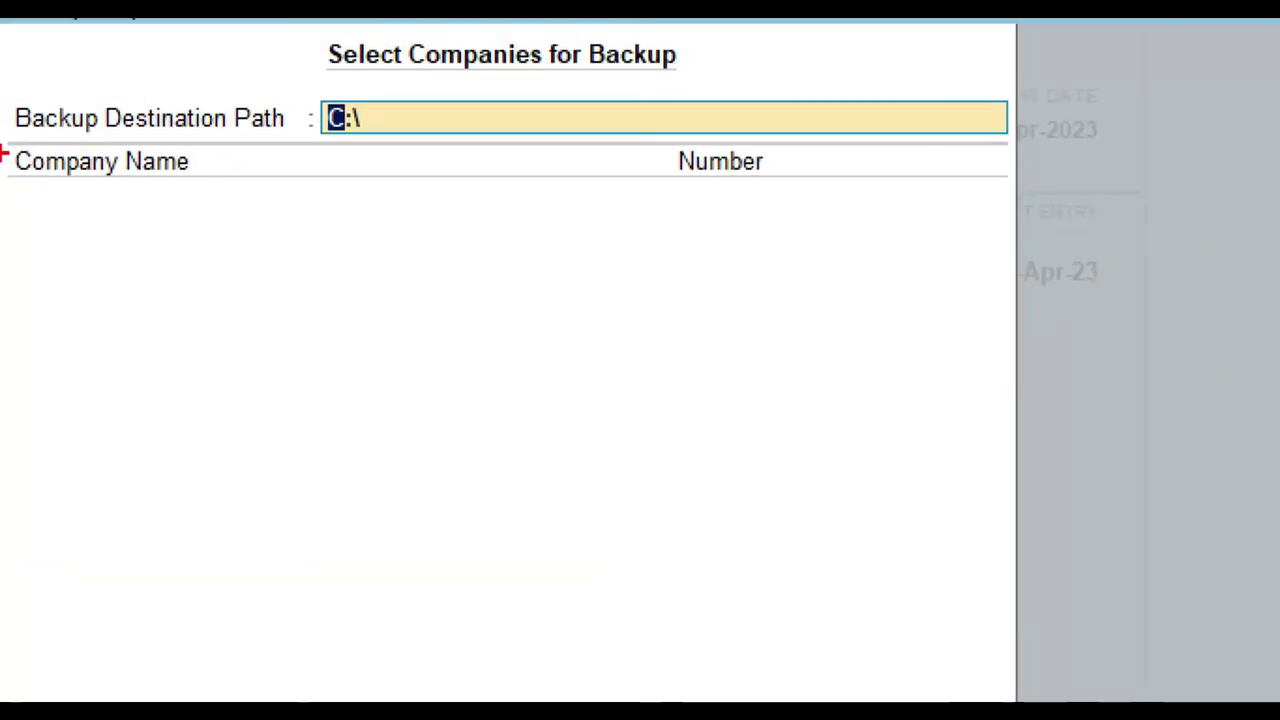
mouse_move(3, 92)
left_mouse_down()
mouse_move(63, 134)
mouse_move(1076, 144)
left_mouse_up()
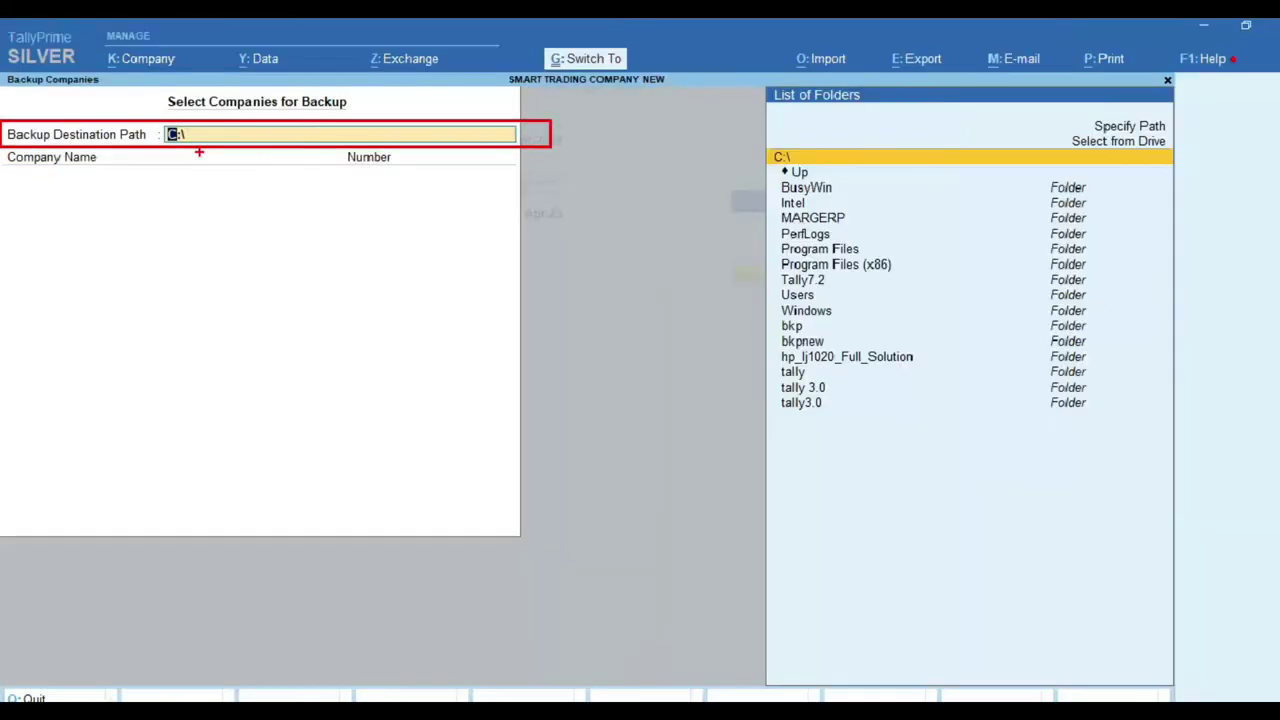
key("Escape")
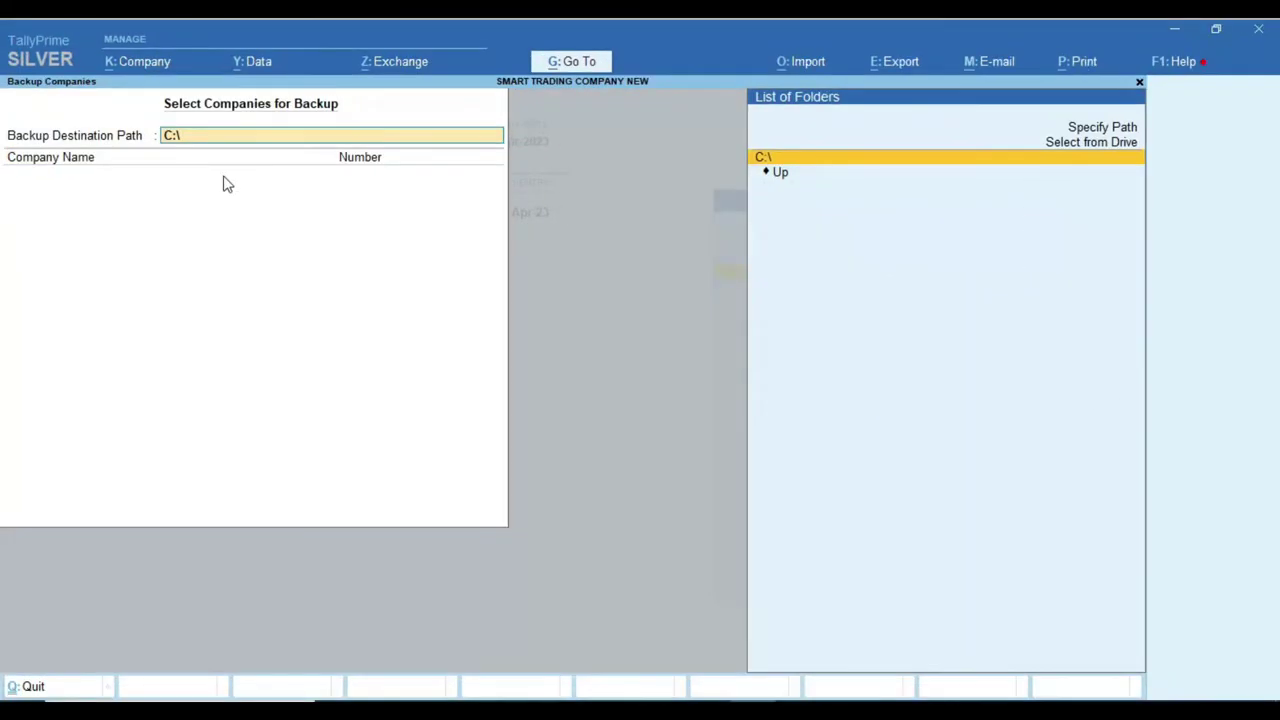
- Specify i:\tallybackup\26-04-2023 as the backup destination path, creating the missing folder, and accept it
key("Up")
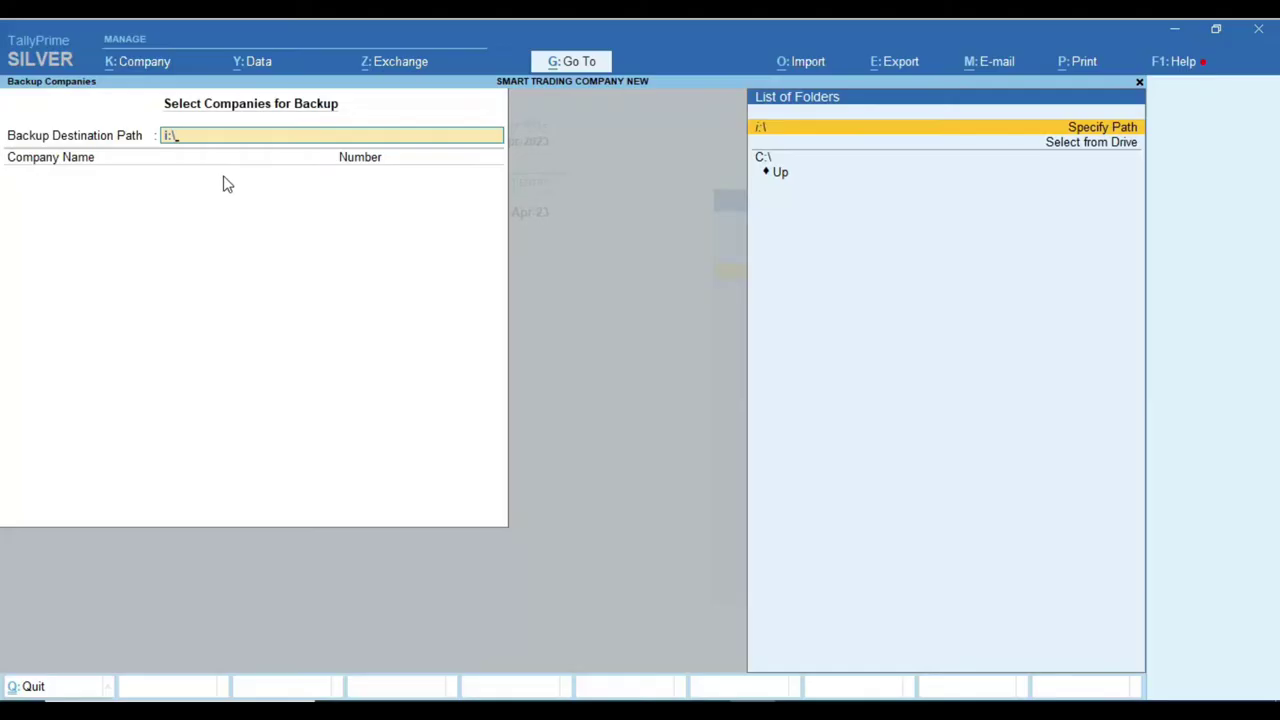
type("i:\\tallybacku")
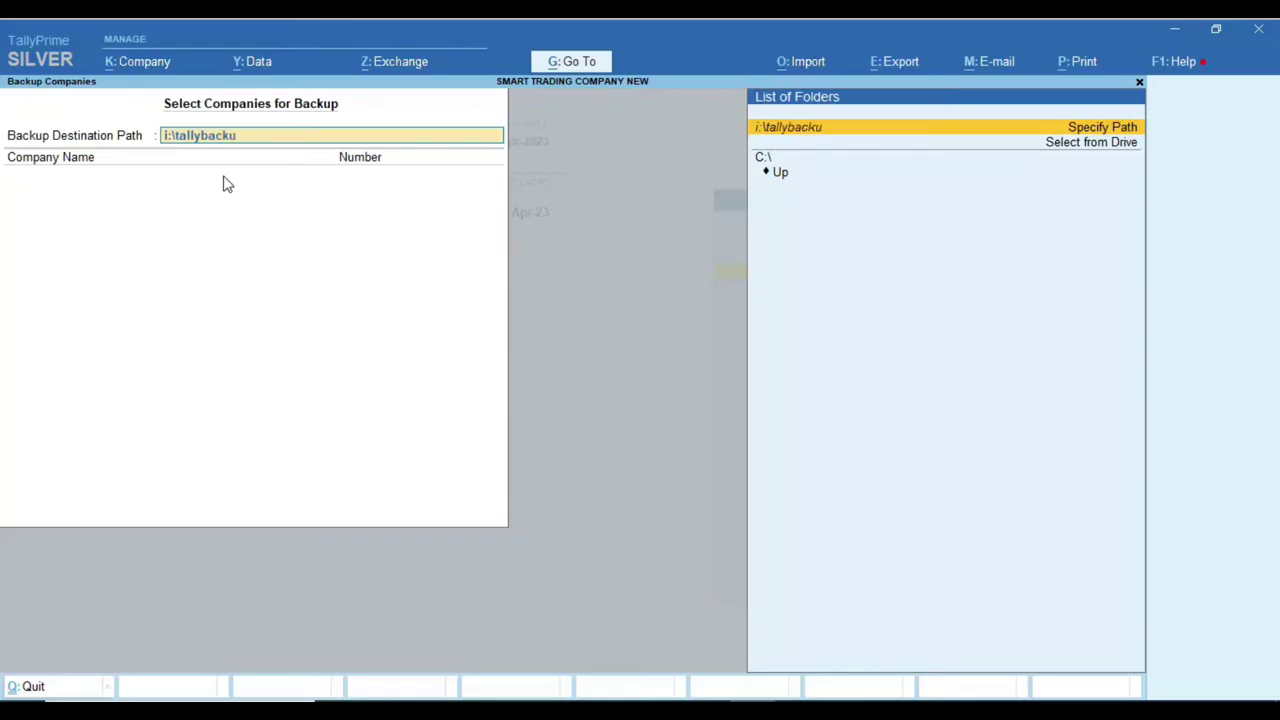
type("p\\")
key("ctrl")
type("26-04-2023")
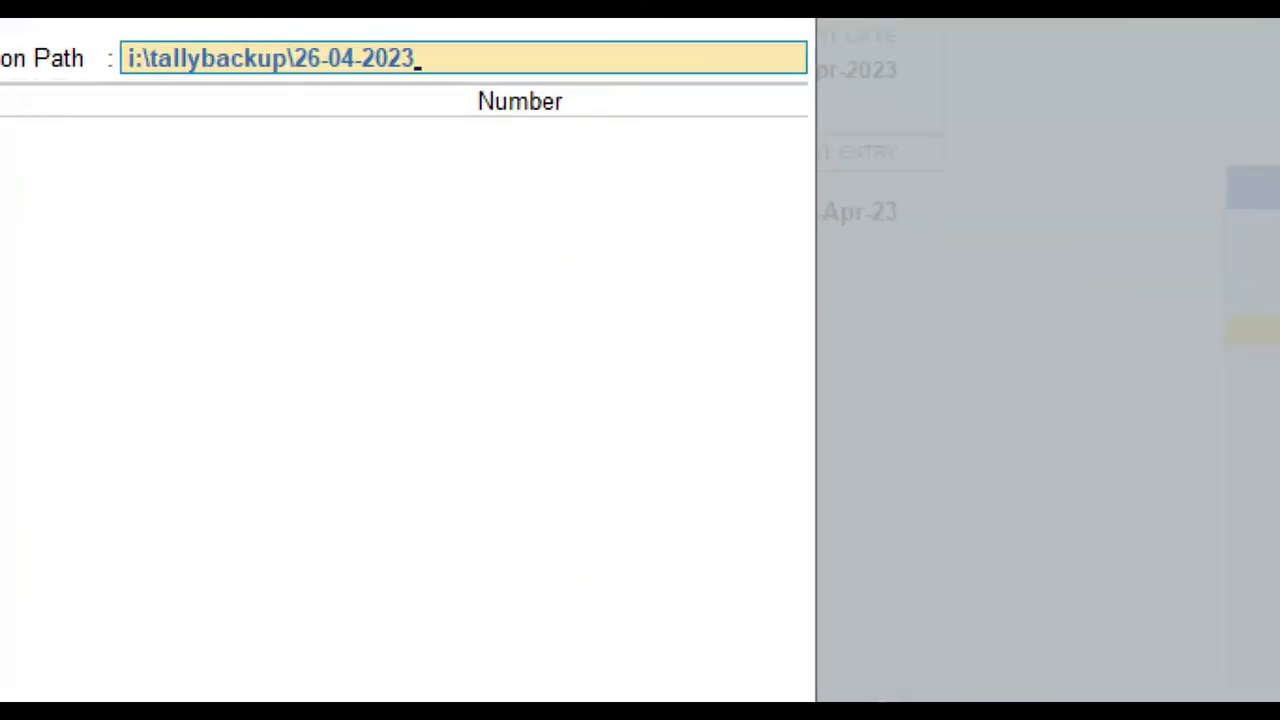
left_click_drag(92, 24, 491, 108)
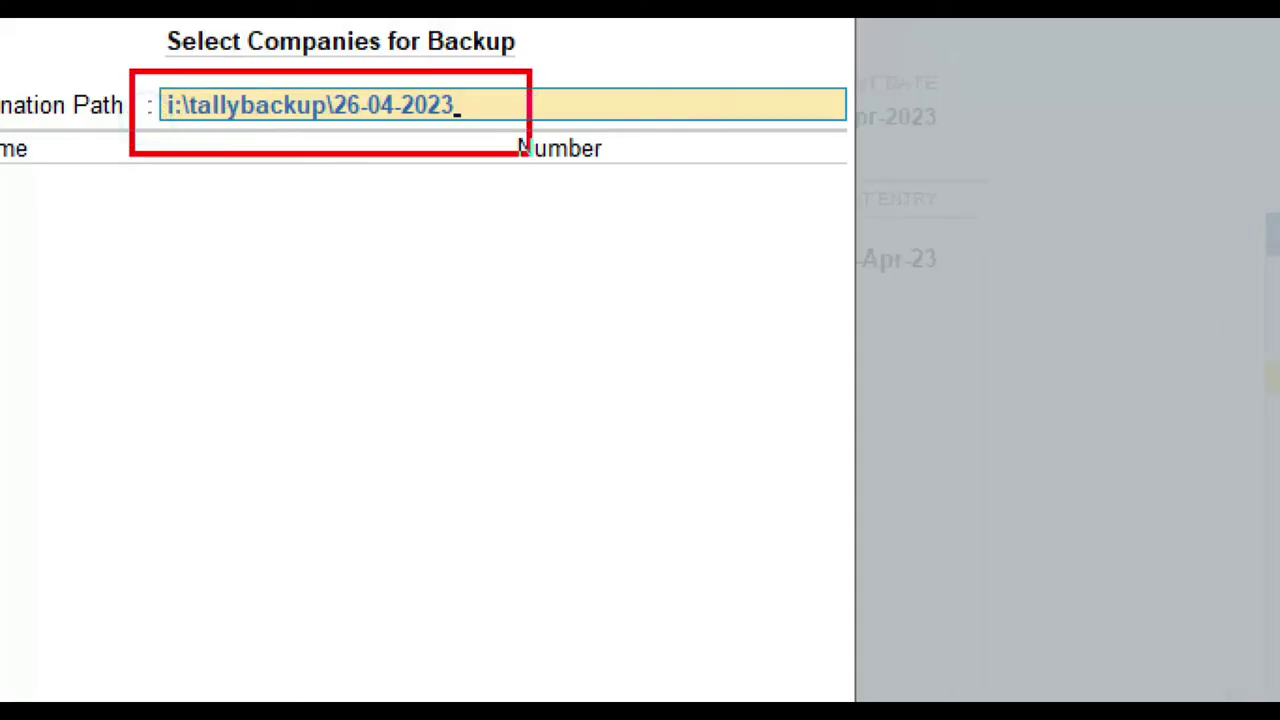
left_click_drag(522, 148, 520, 145)
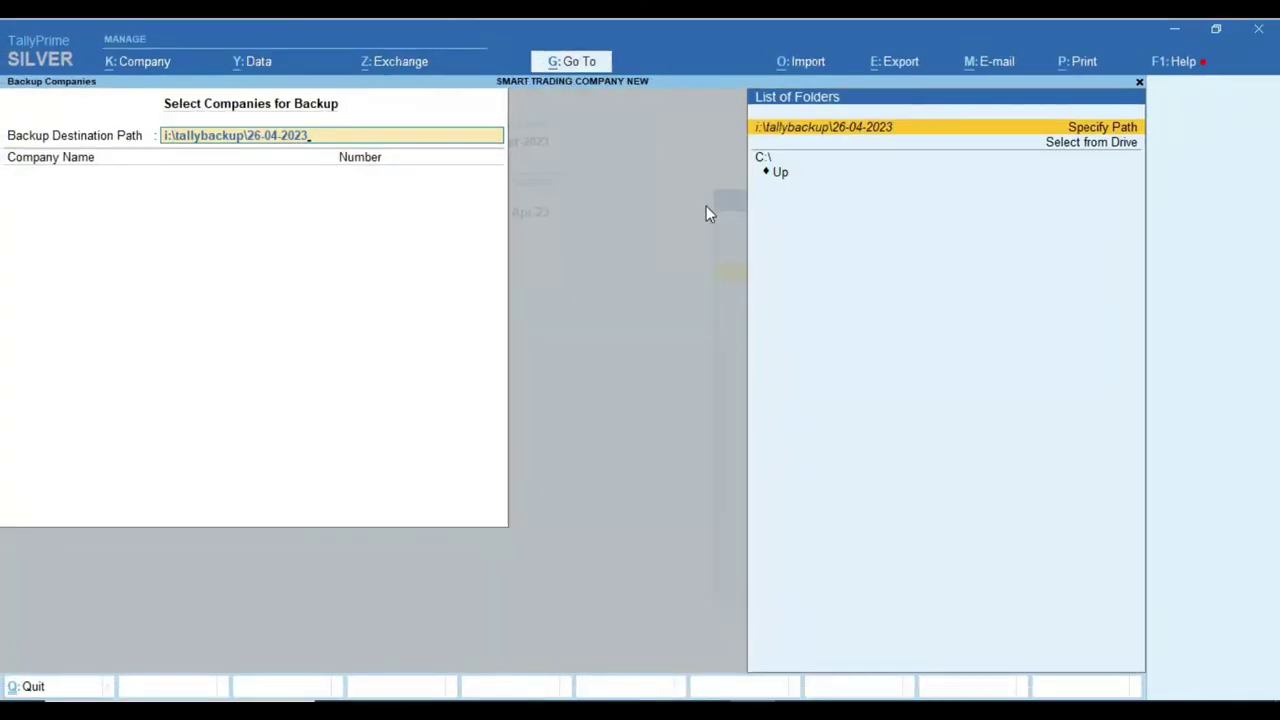
key("Return")
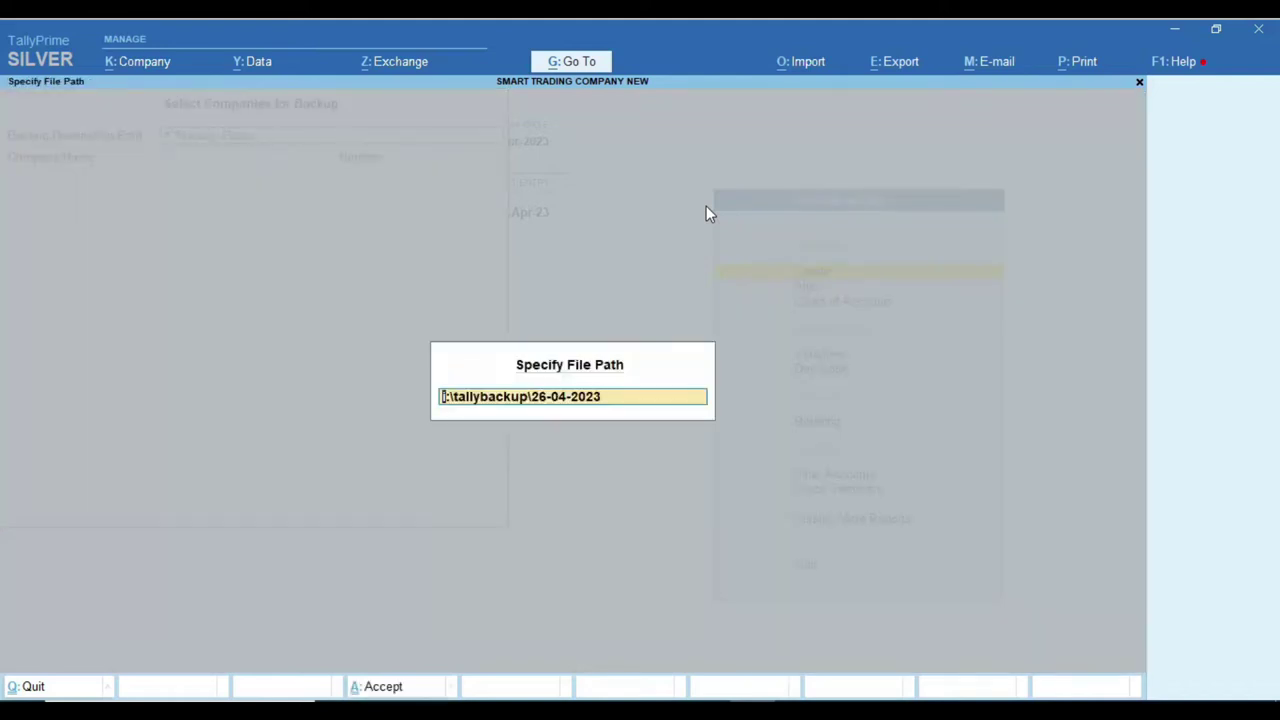
key("Return")
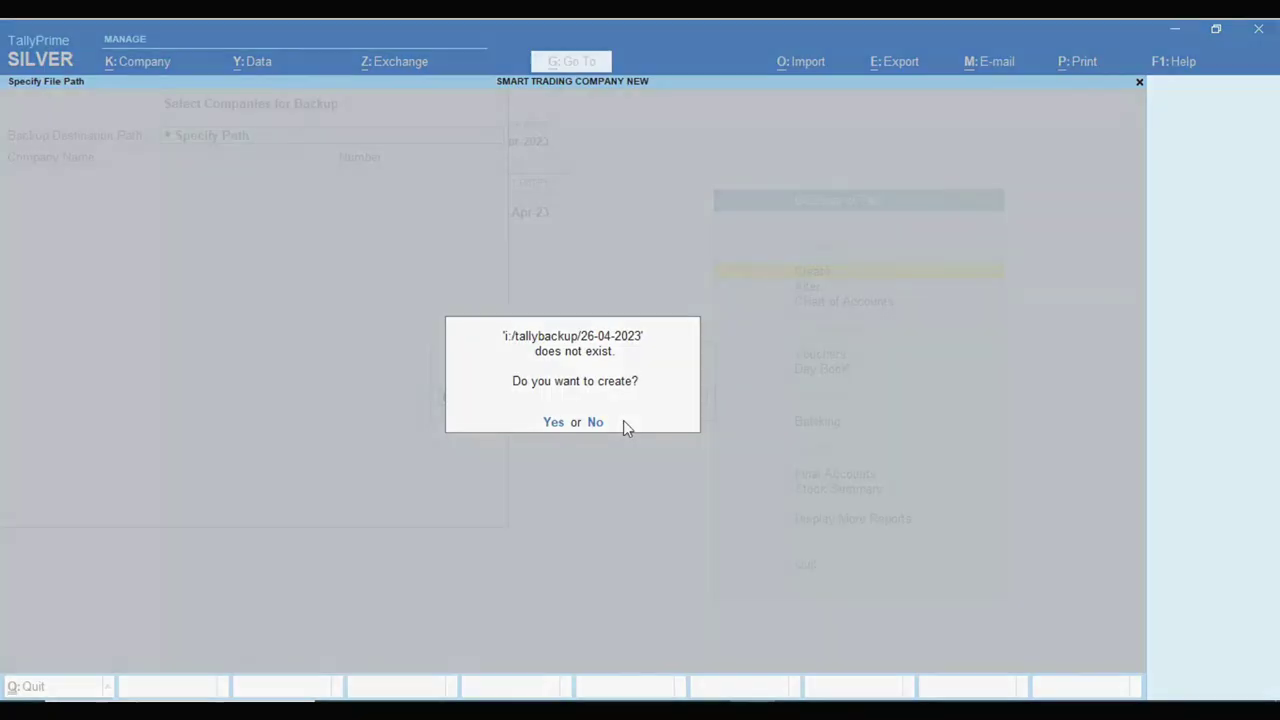
key("Return")
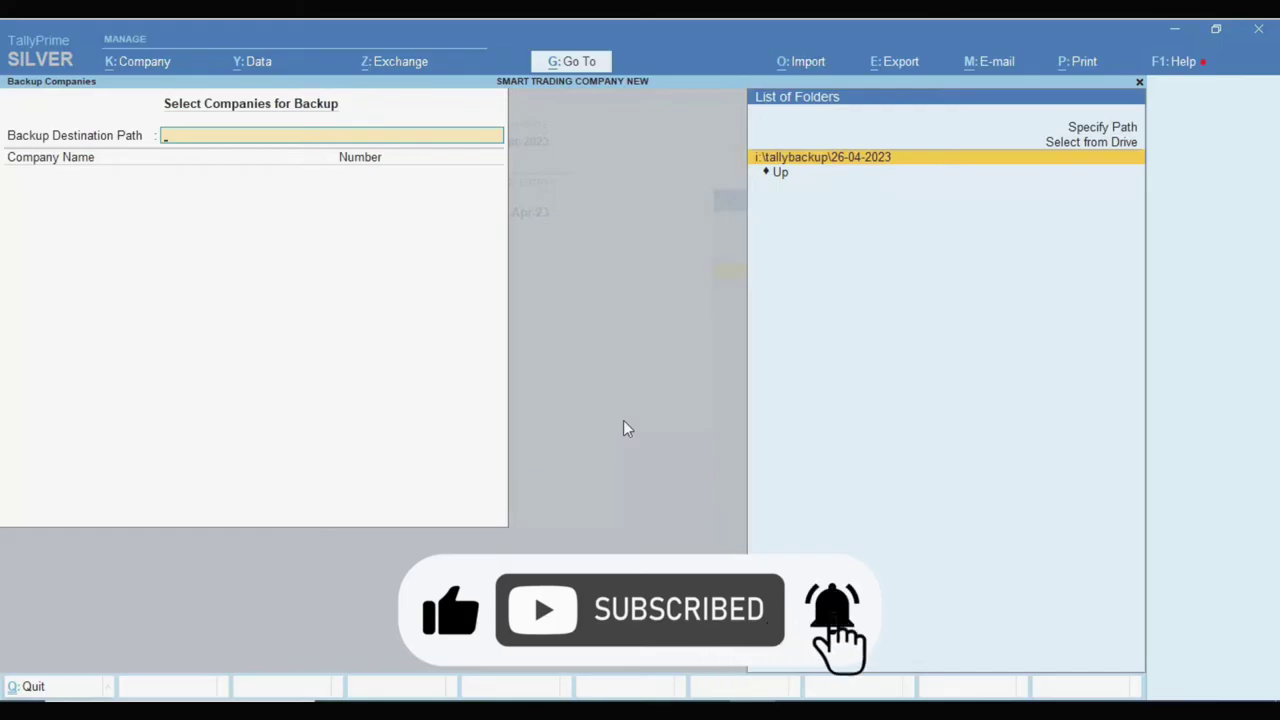
key("Return")
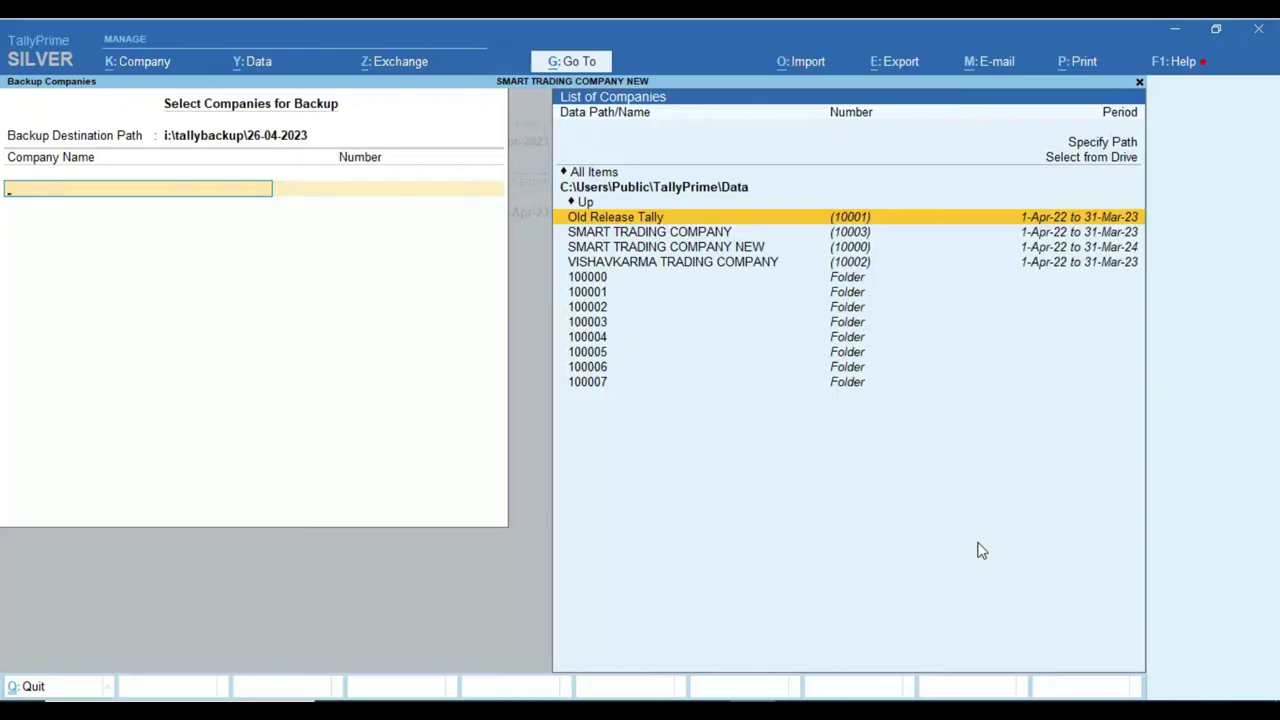
- Add Old Release Tally, SMART TRADING COMPANY, SMART TRADING COMPANY NEW and VISHAVKARMA TRADING COMPANY to the backup and run it
key("Return")
key("Return")
key("Return")
key("Return")
key("Return")
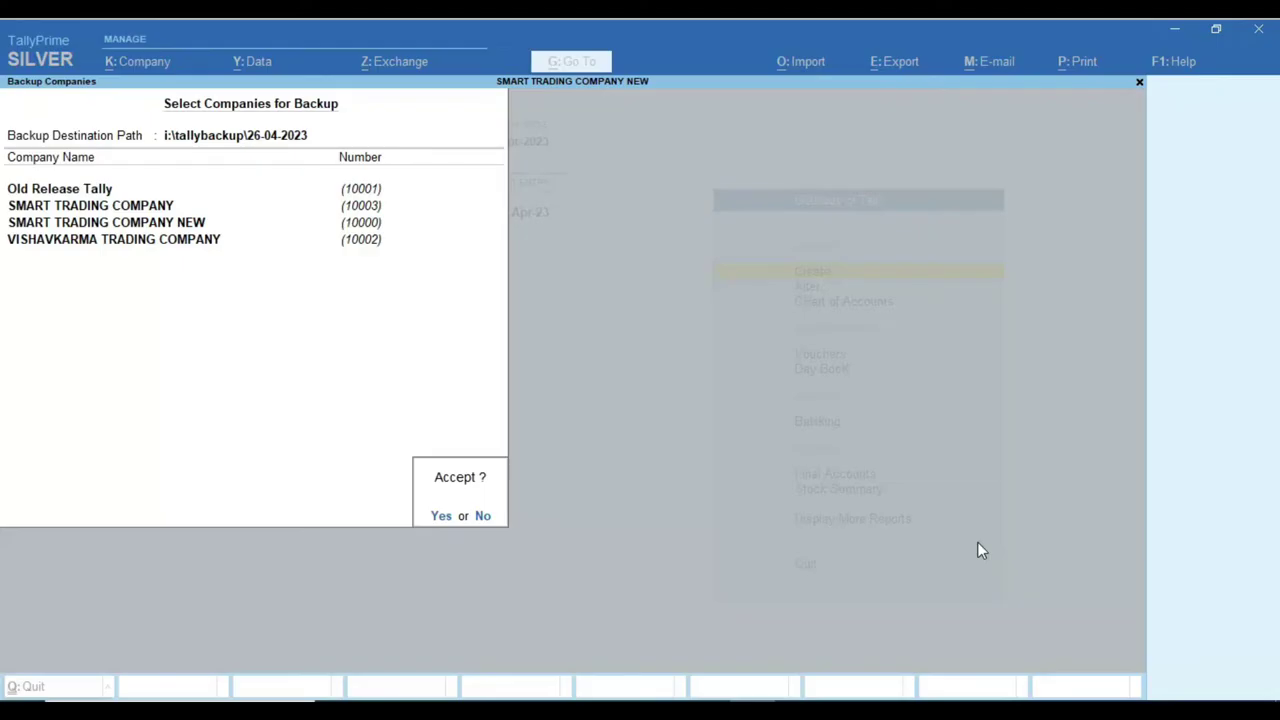
key("Return")
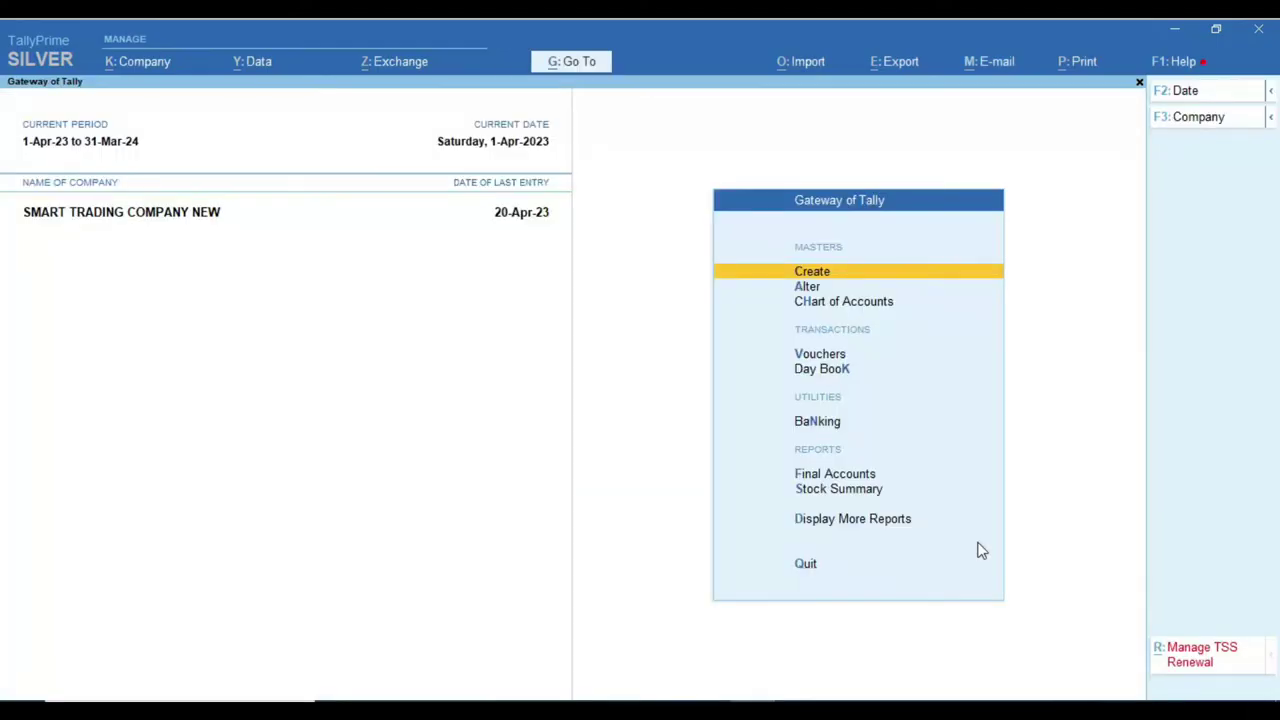
- Switch to File Explorer and examine the backup files in the 26-04-2023 folder inside tallybackup on Local Disk (I:)
left_click(434, 701)
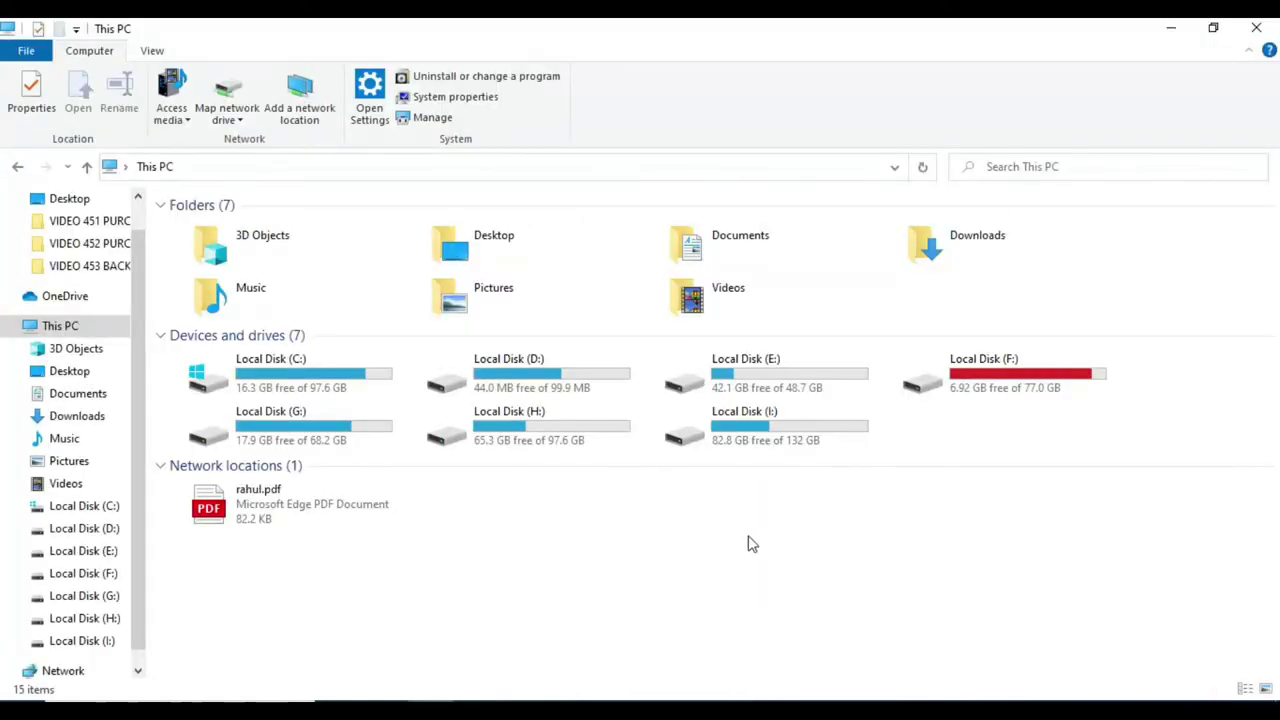
double_click(692, 432)
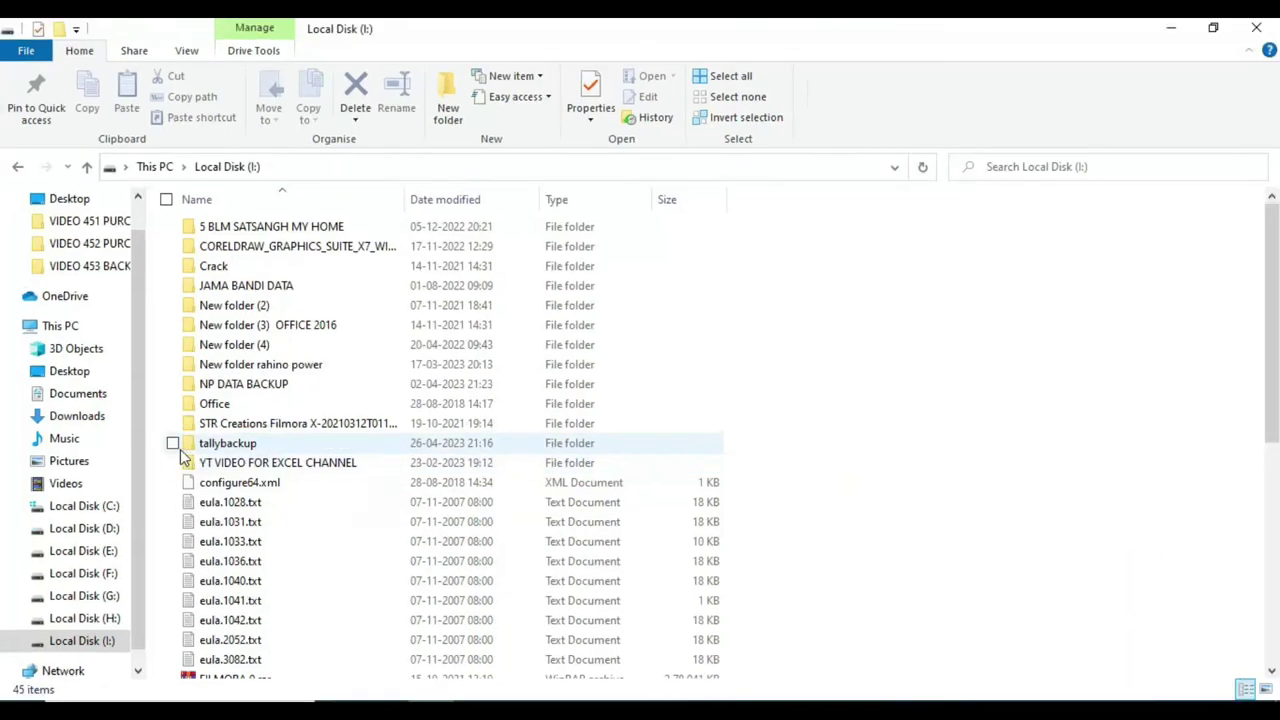
double_click(185, 446)
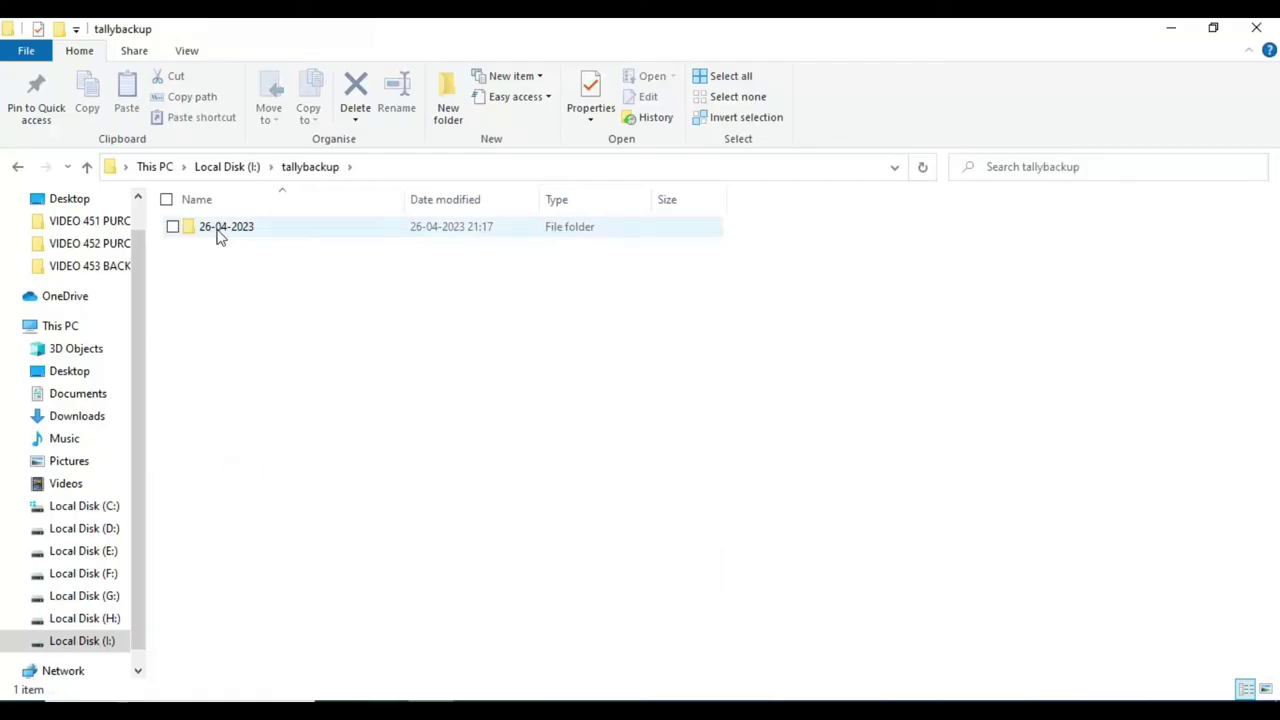
mouse_move(220, 236)
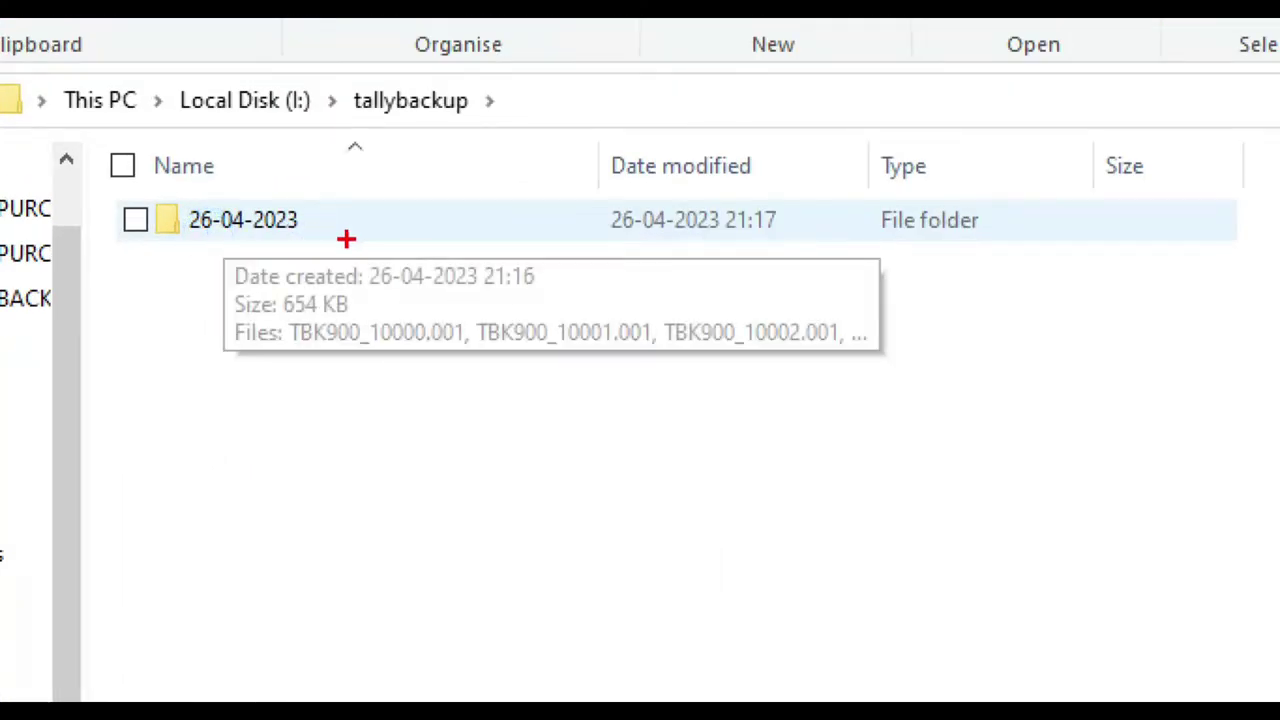
double_click(168, 227)
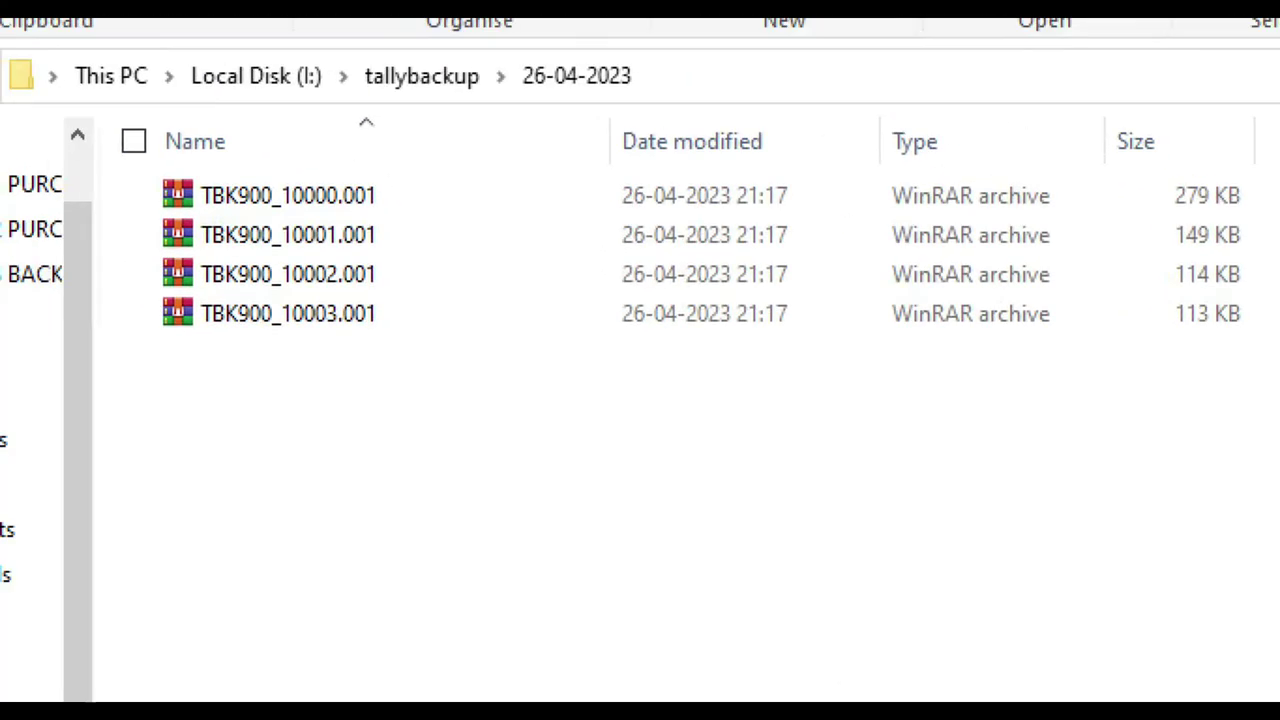
left_click_drag(479, 416, 2, 75)
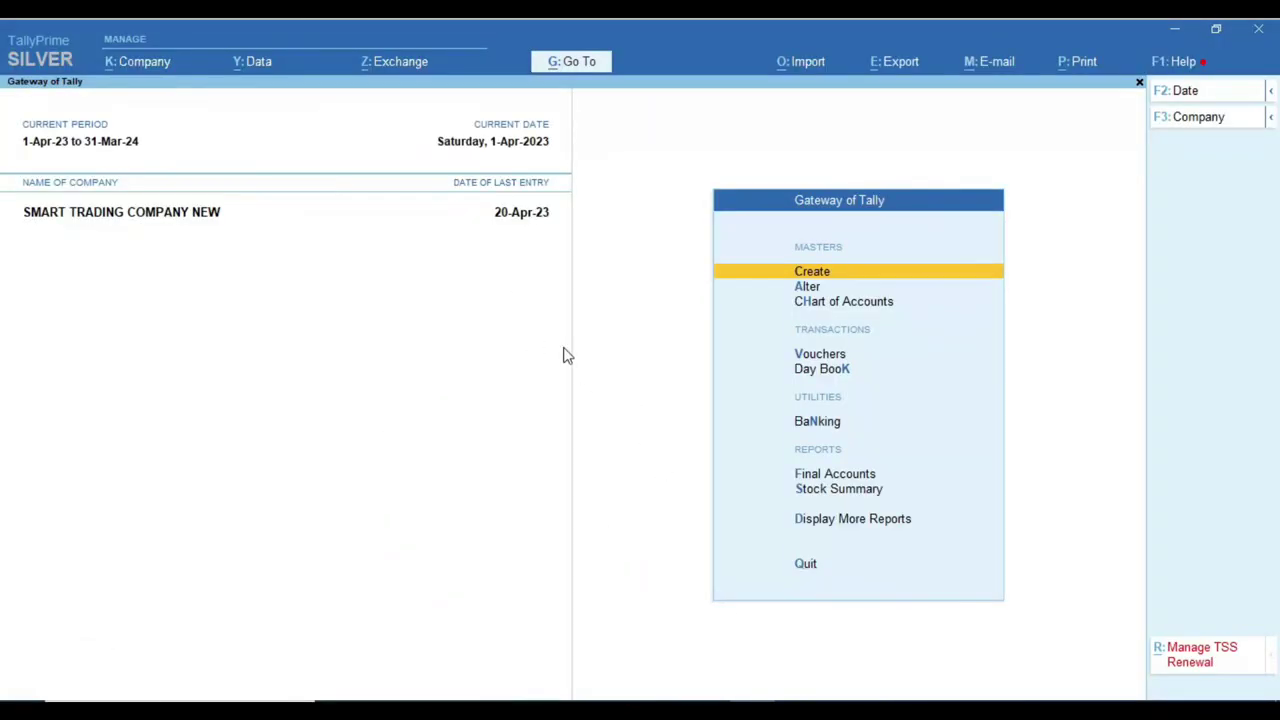
- Open the company data Backup screen in TallyPrime again and choose drive I:\ for the destination
left_click(263, 62)
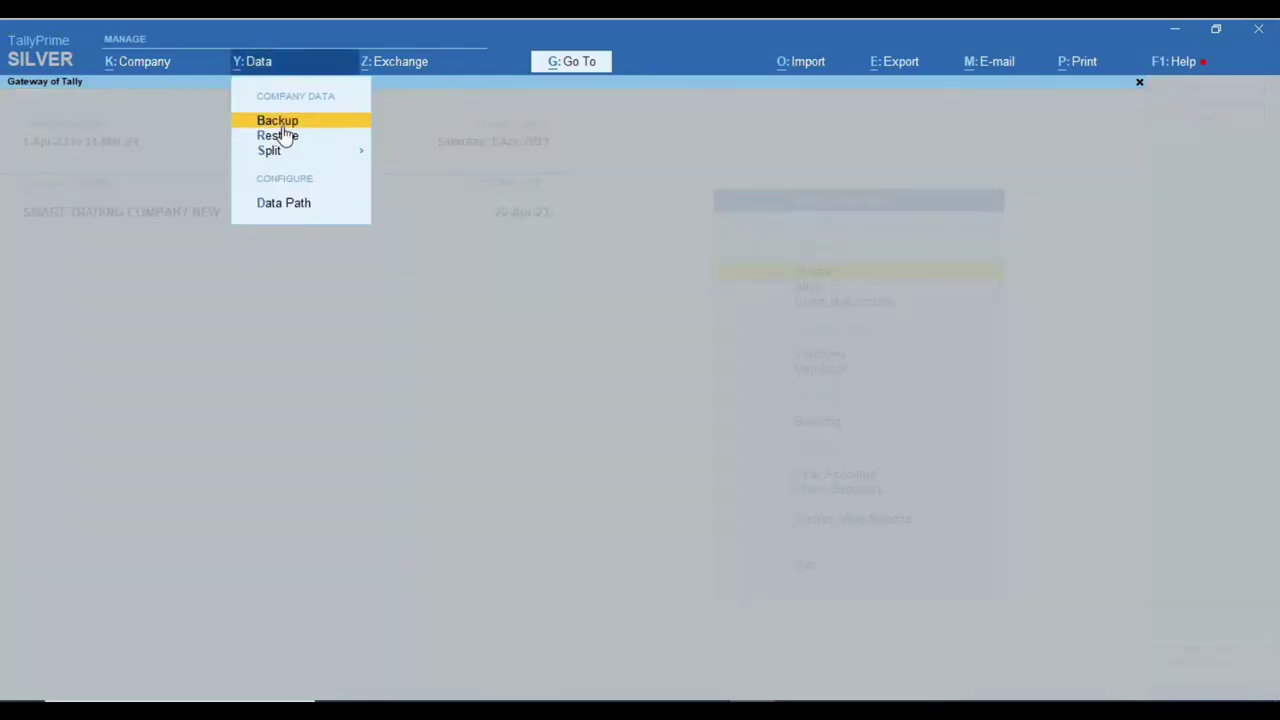
left_click(280, 121)
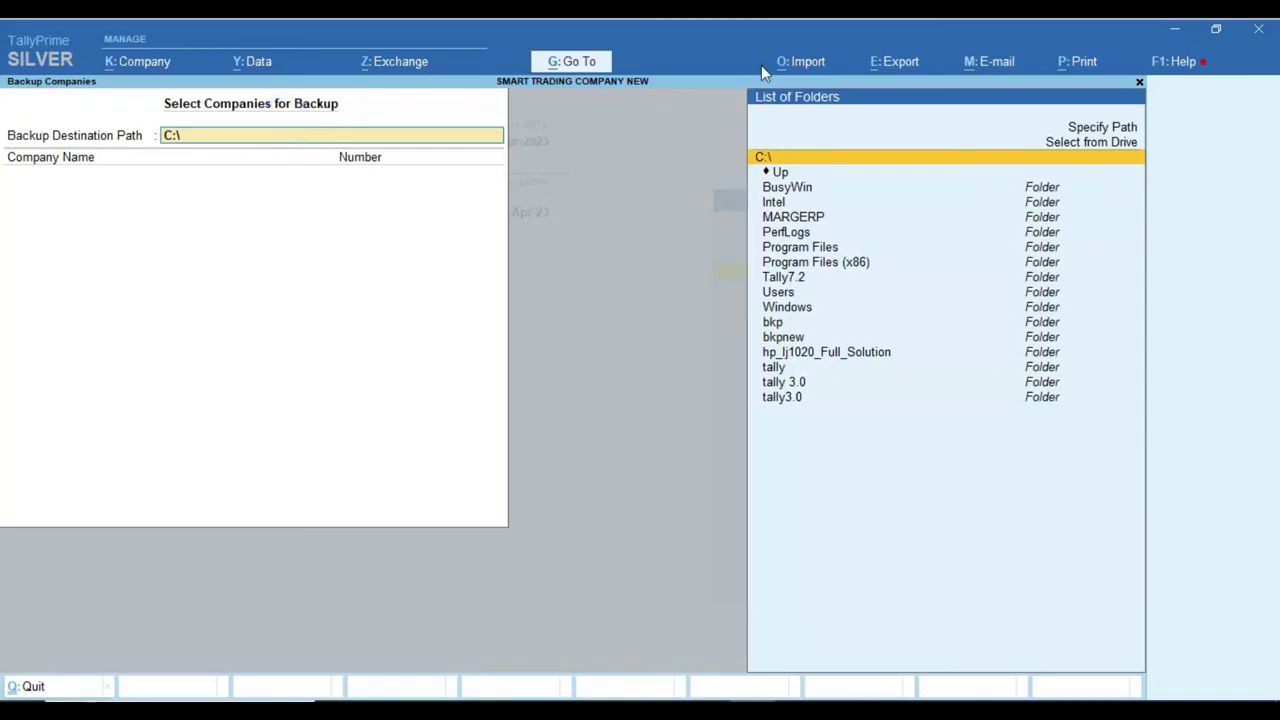
key("Up")
key("Up")
key("Down")
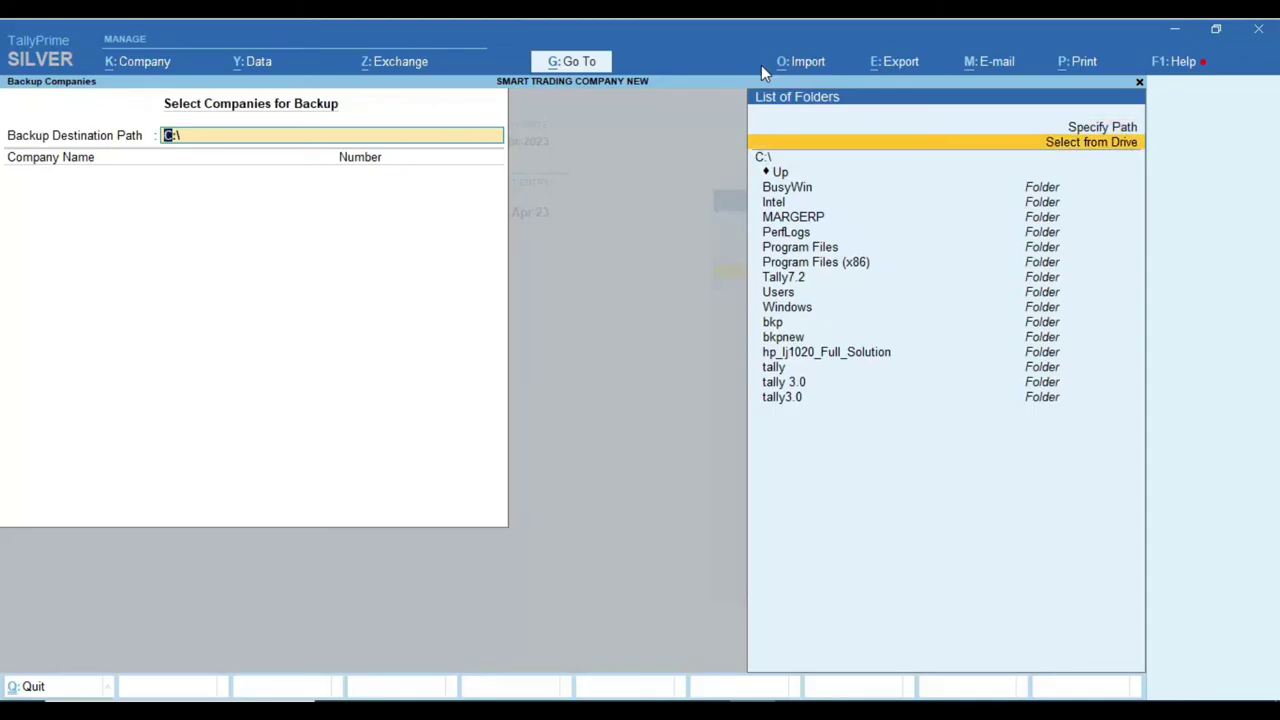
key("Return")
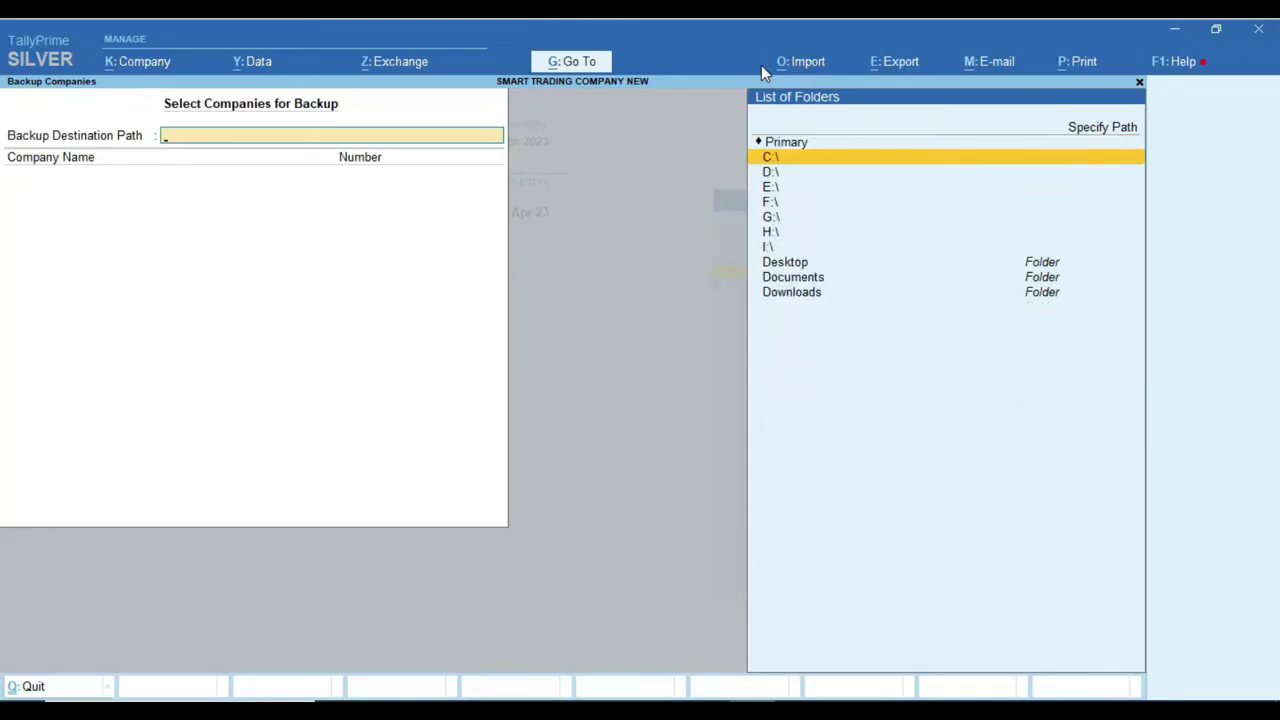
key("Down")
key("Down")
key("Down")
key("Down")
key("Down")
key("Down")
key("Return")
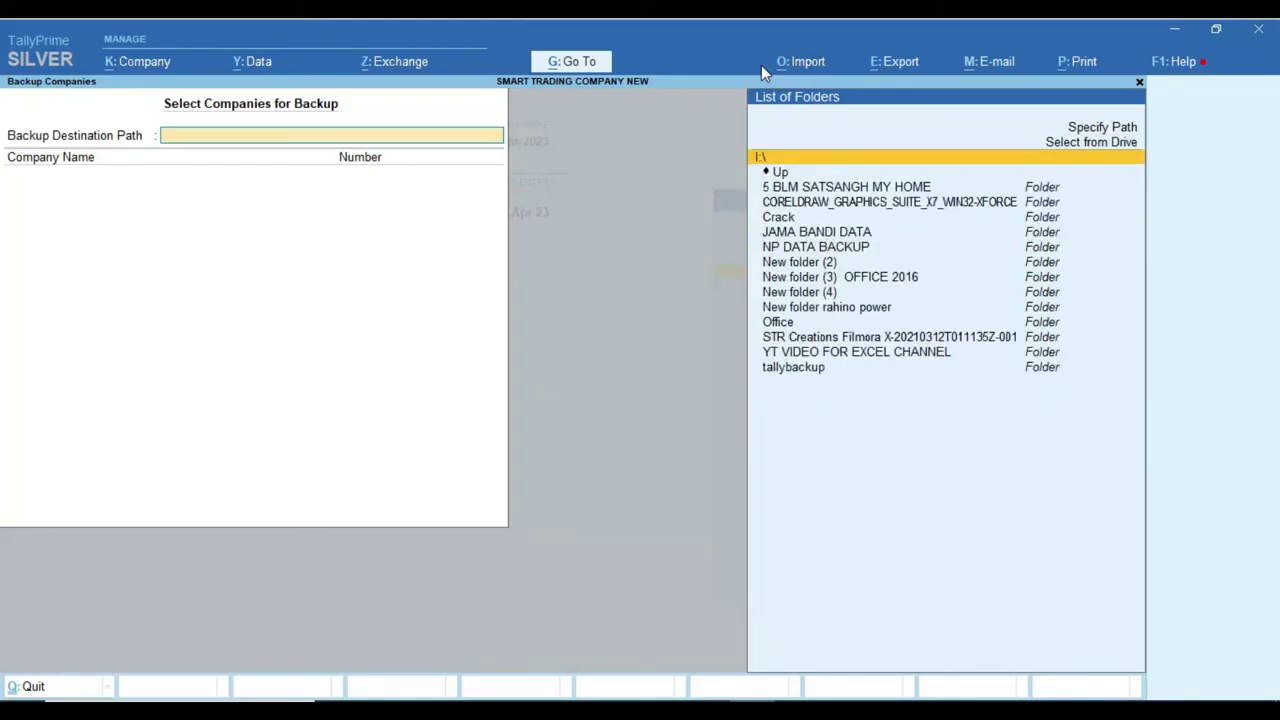
- Choose the 26-04-2023 folder inside tallybackup as the backup destination path
key("Down")
key("Down")
key("Down")
key("Down")
key("Down")
key("Down")
key("Down")
key("Down")
key("Down")
key("Down")
key("Down")
key("Down")
key("Down")
key("Down")
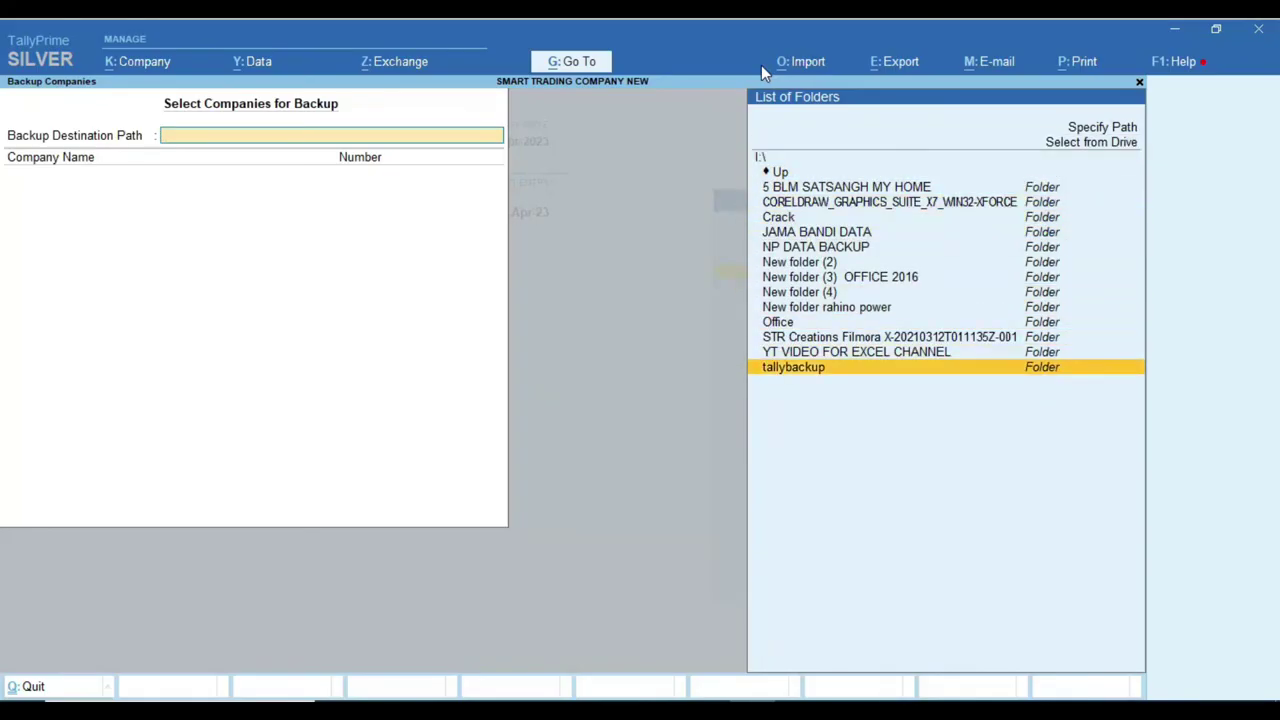
key("Return")
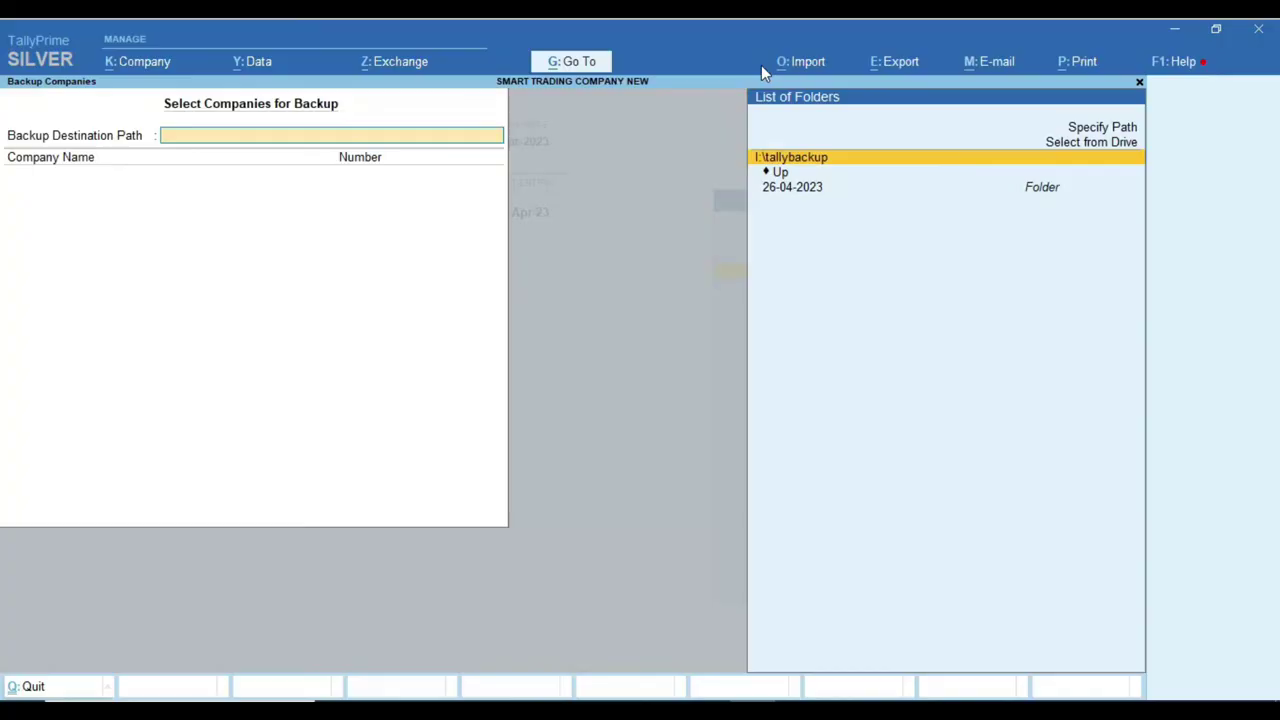
key("Down")
key("Down")
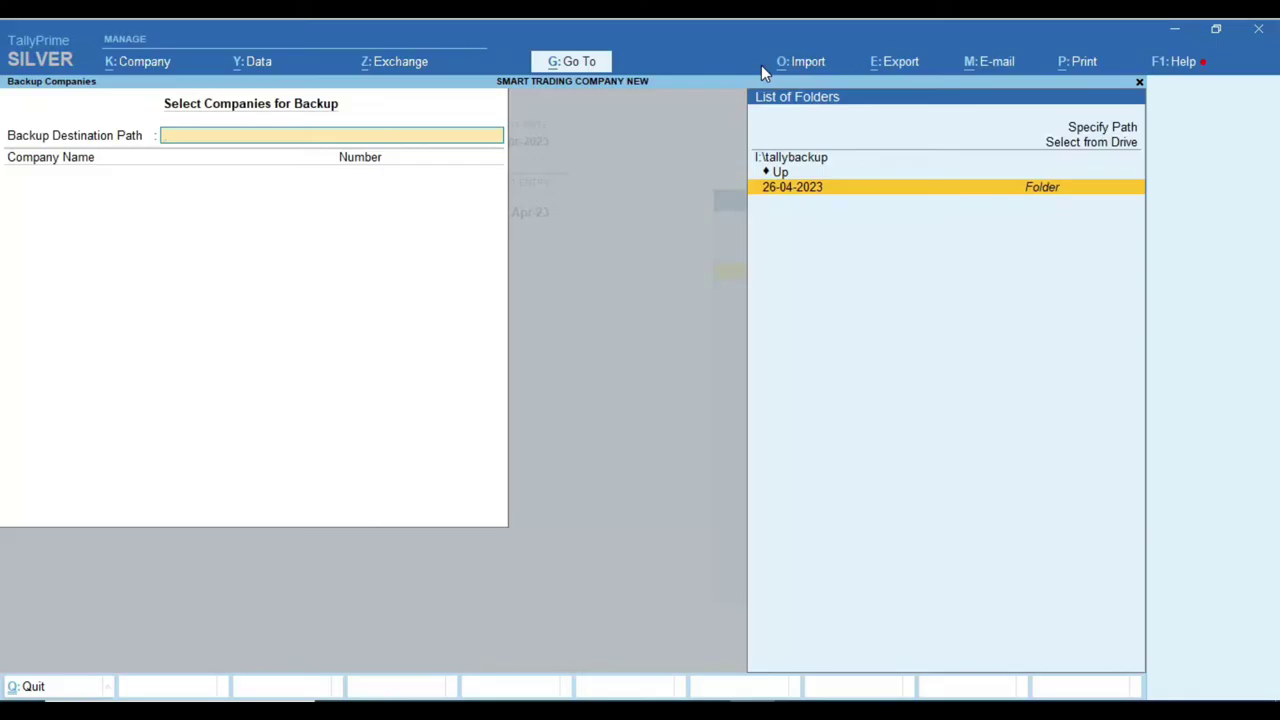
key("Return")
key("Return")
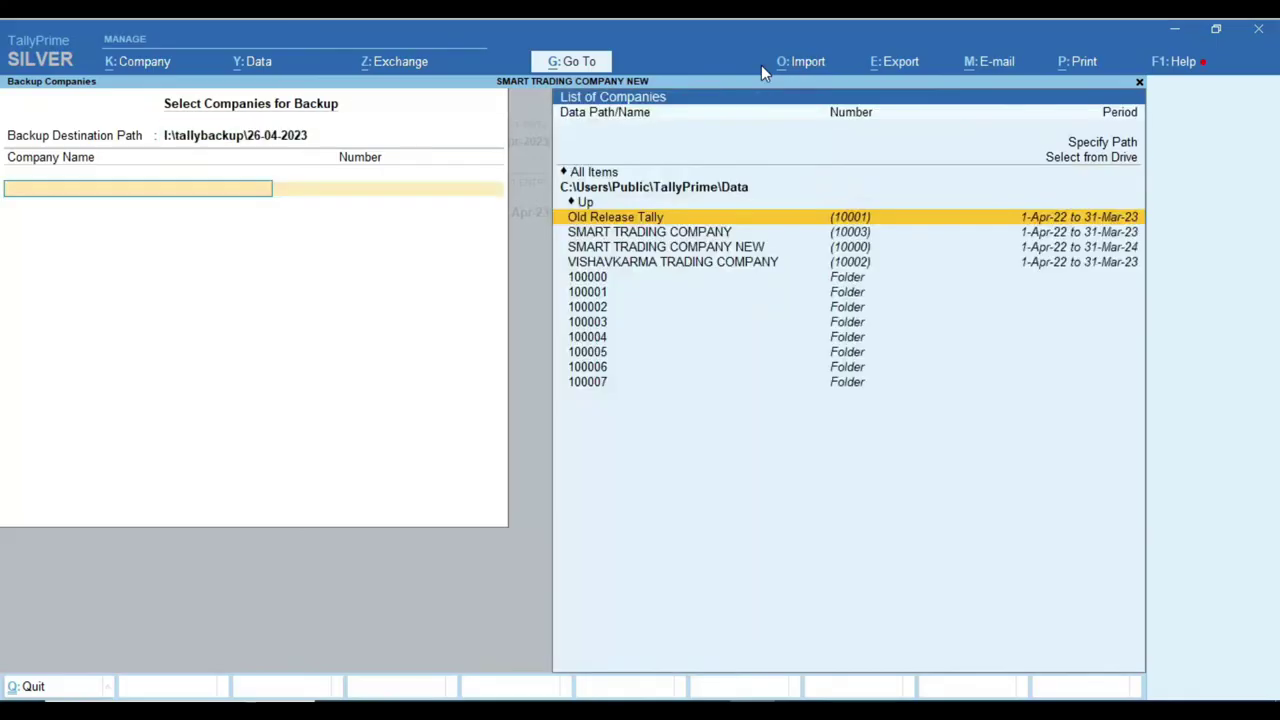
- Change the backup destination path to I:\tallybackup\27-04-2023, create that folder and accept it
key("BackSpace")
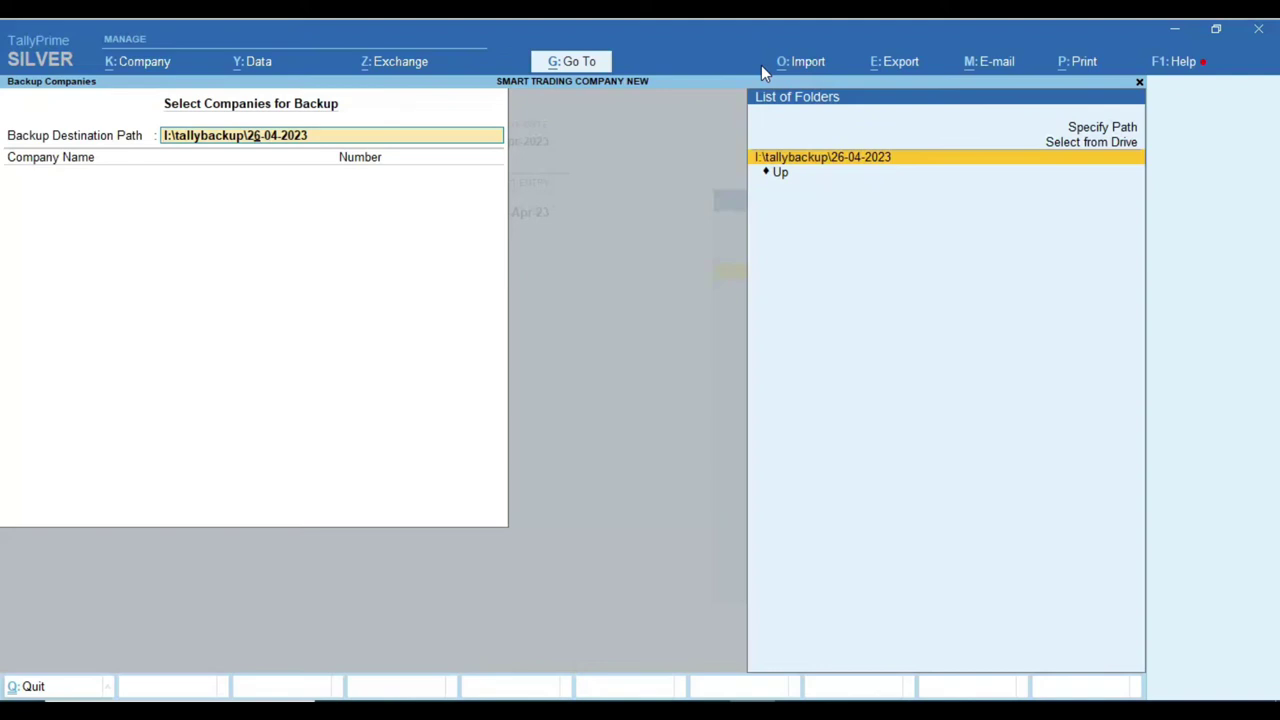
type("7")
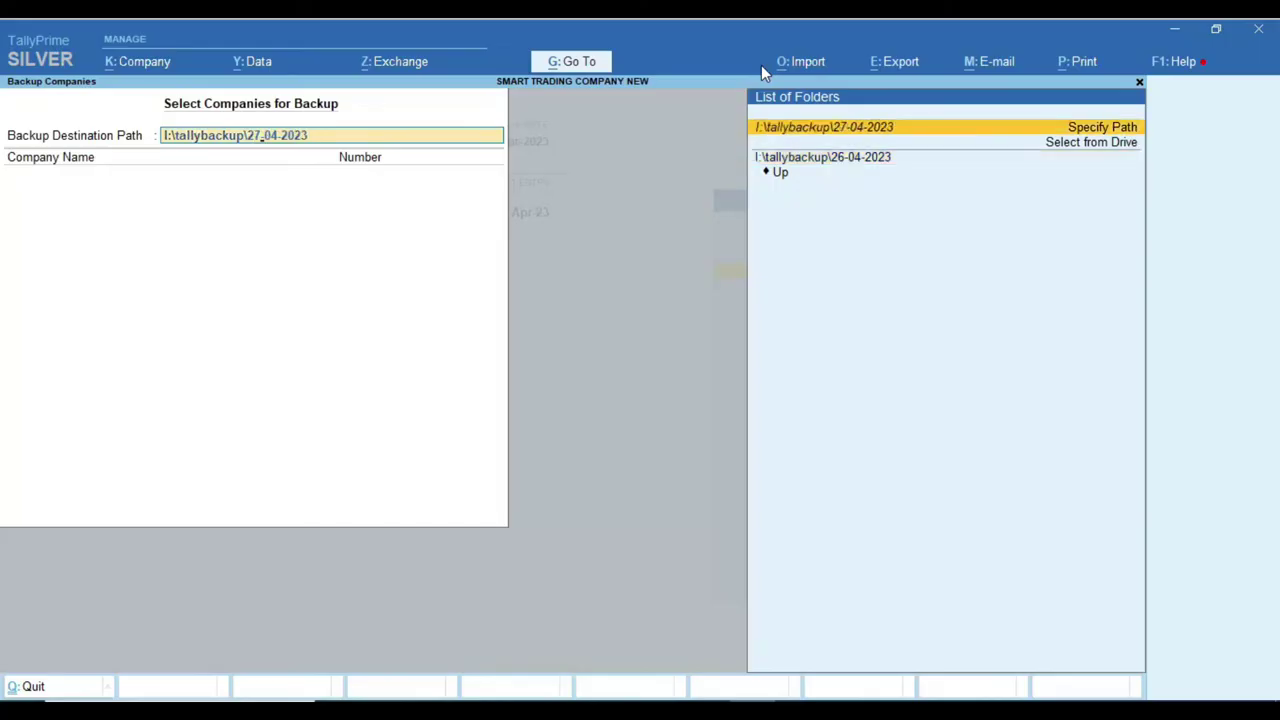
key("Return")
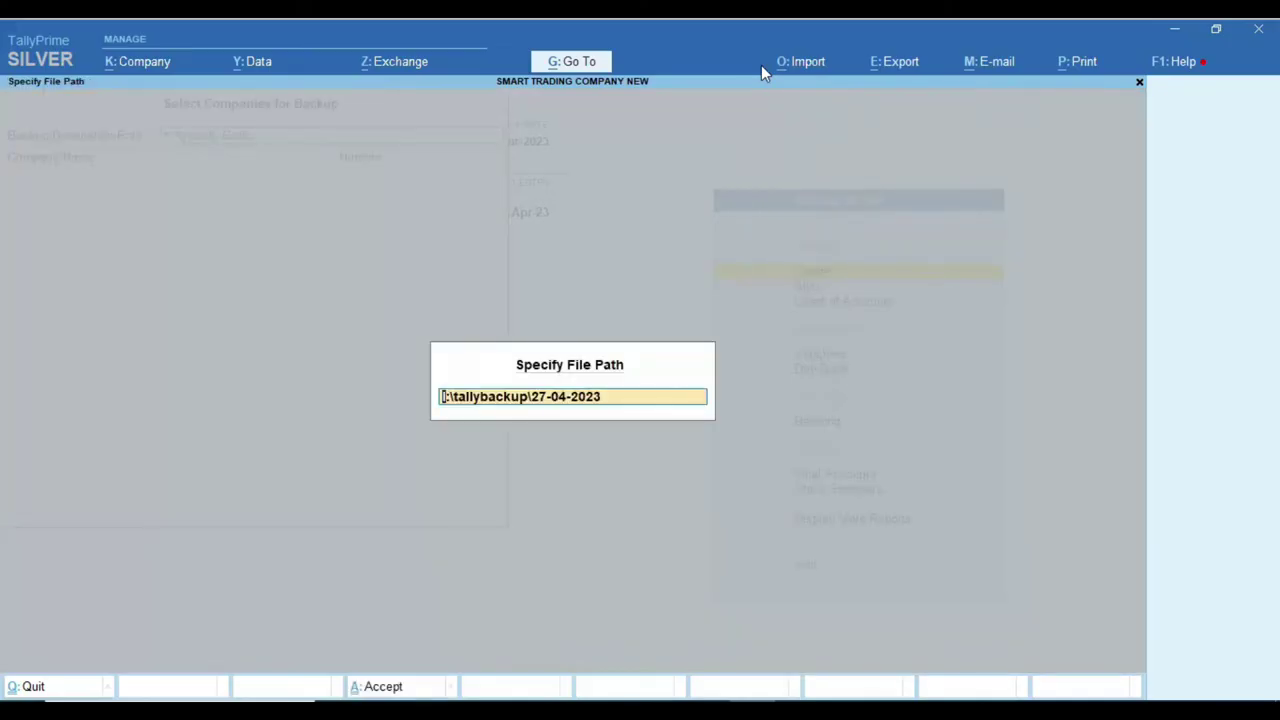
key("Return")
key("y")
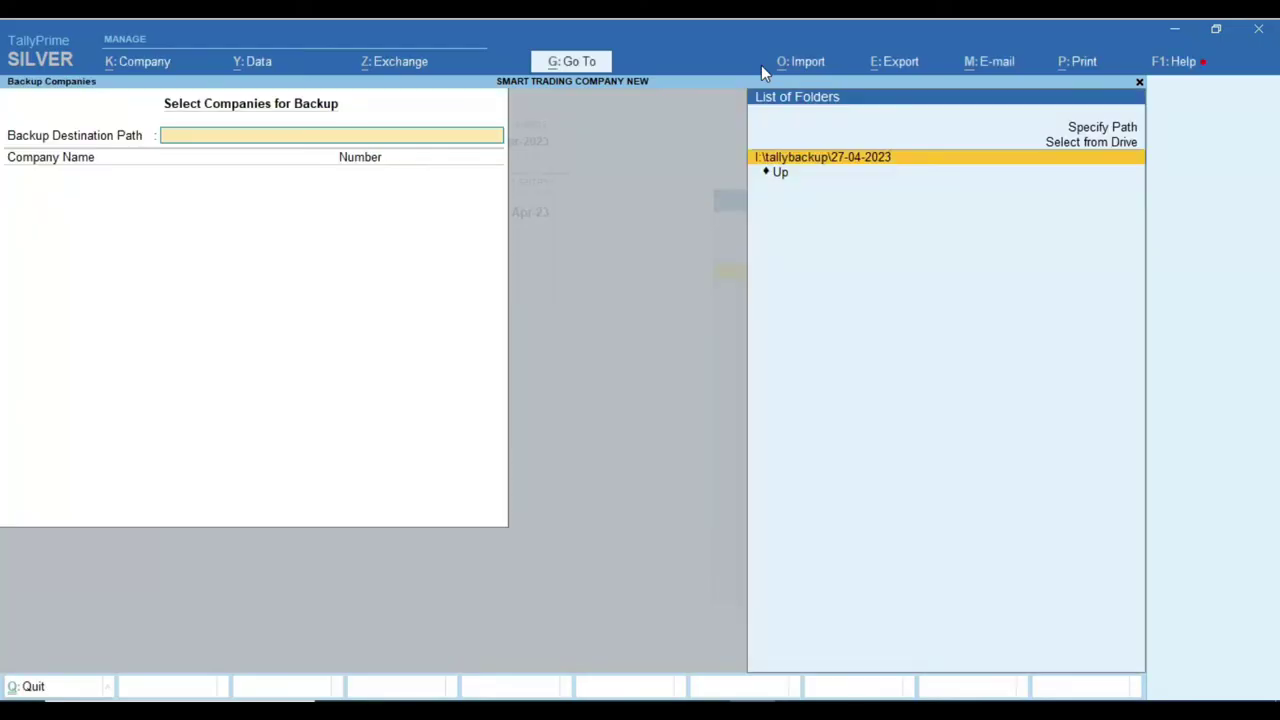
key("Return")
- Add all four companies from the TallyPrime Data folder to the 27-04-2023 backup and run it
key("Return")
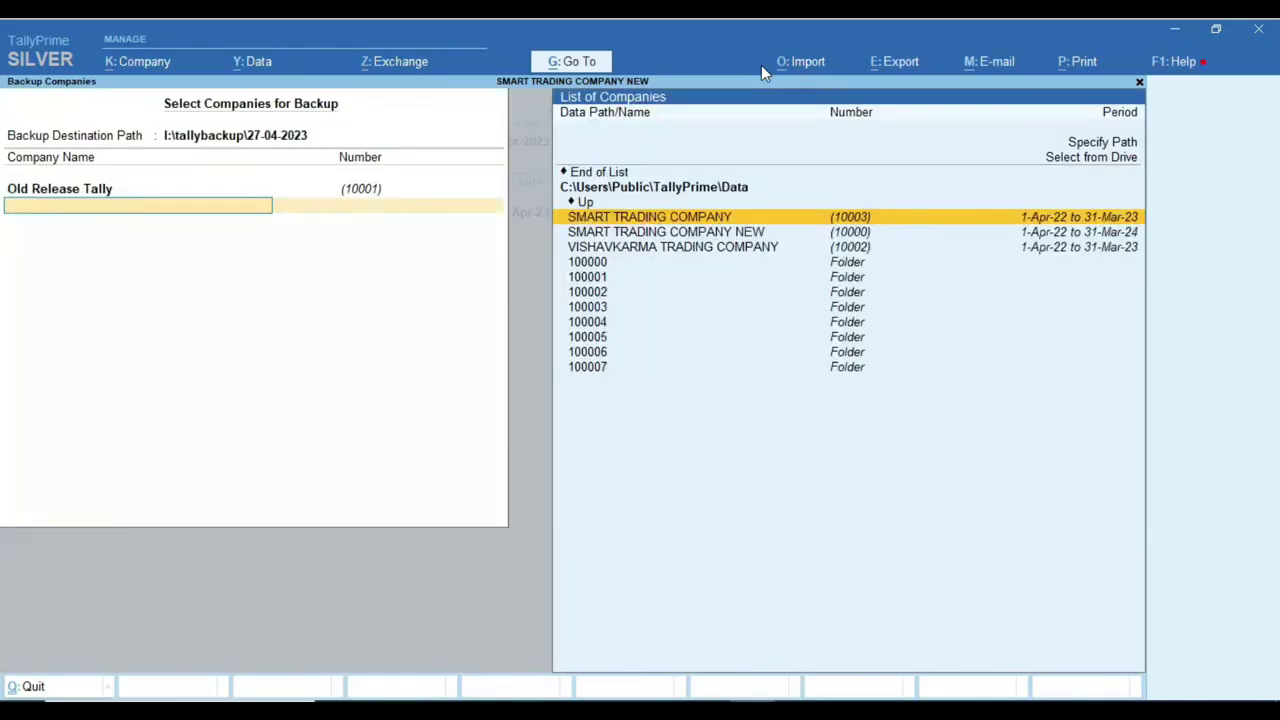
key("Return")
key("Return")
key("Return")
key("Return")
key("y")
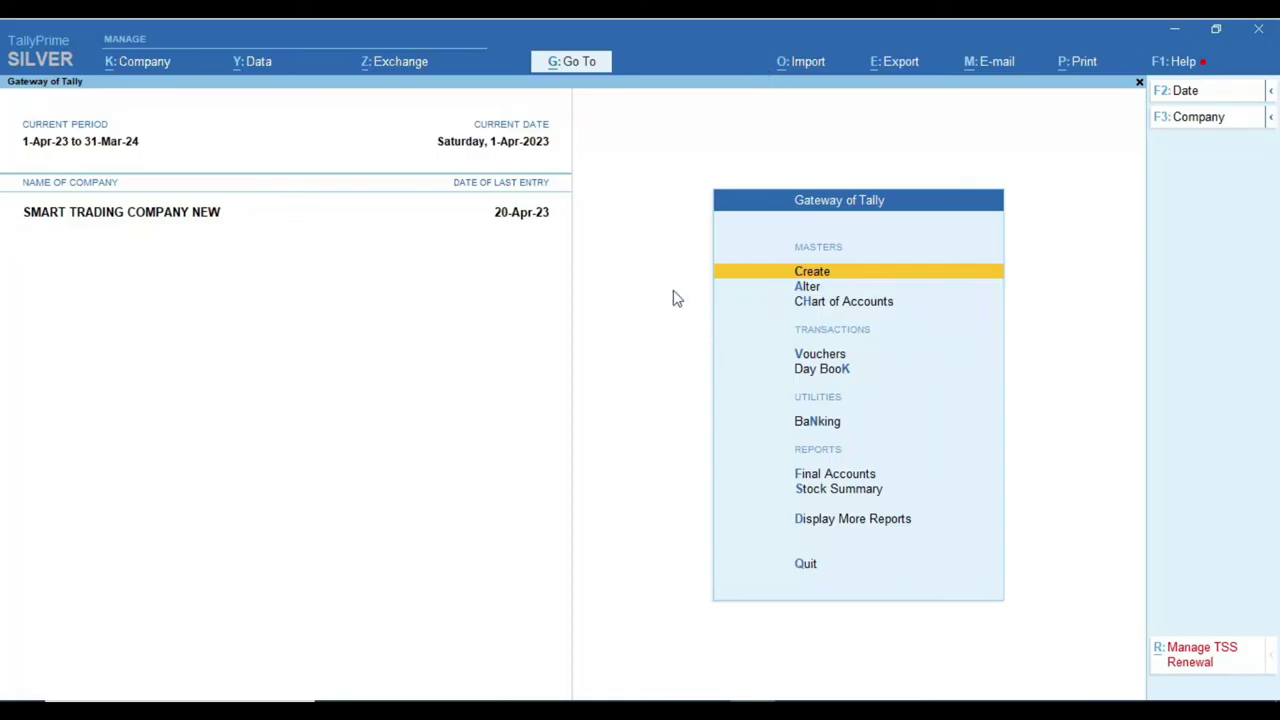
- Switch to File Explorer, examine the backup files in the 27-04-2023 folder and return to the tallybackup folder
key("alt+Tab")
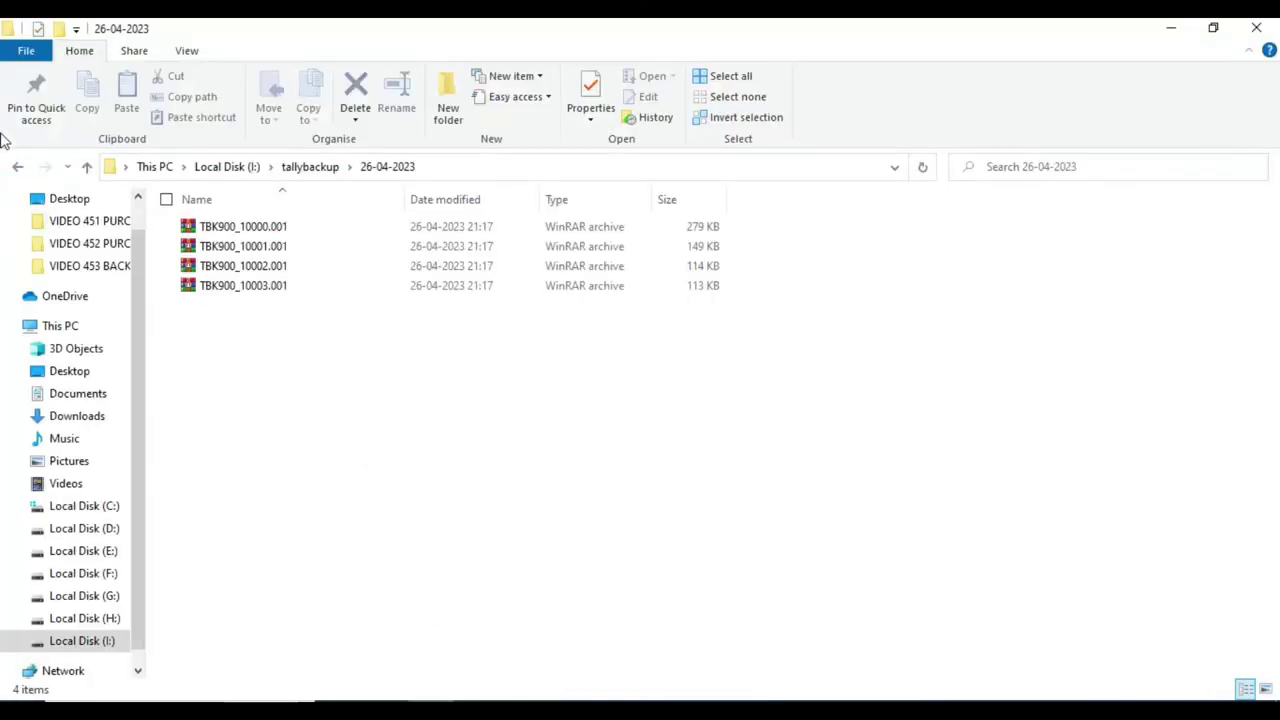
left_click(27, 168)
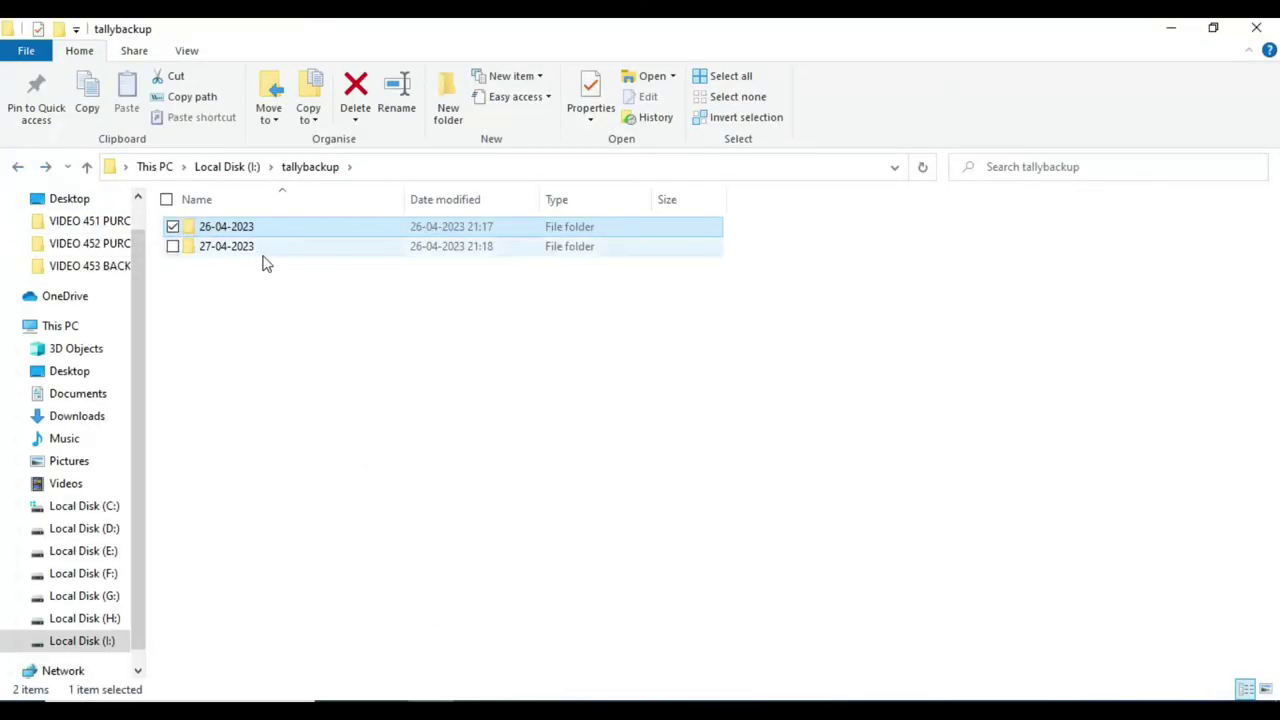
mouse_move(265, 262)
double_click(215, 255)
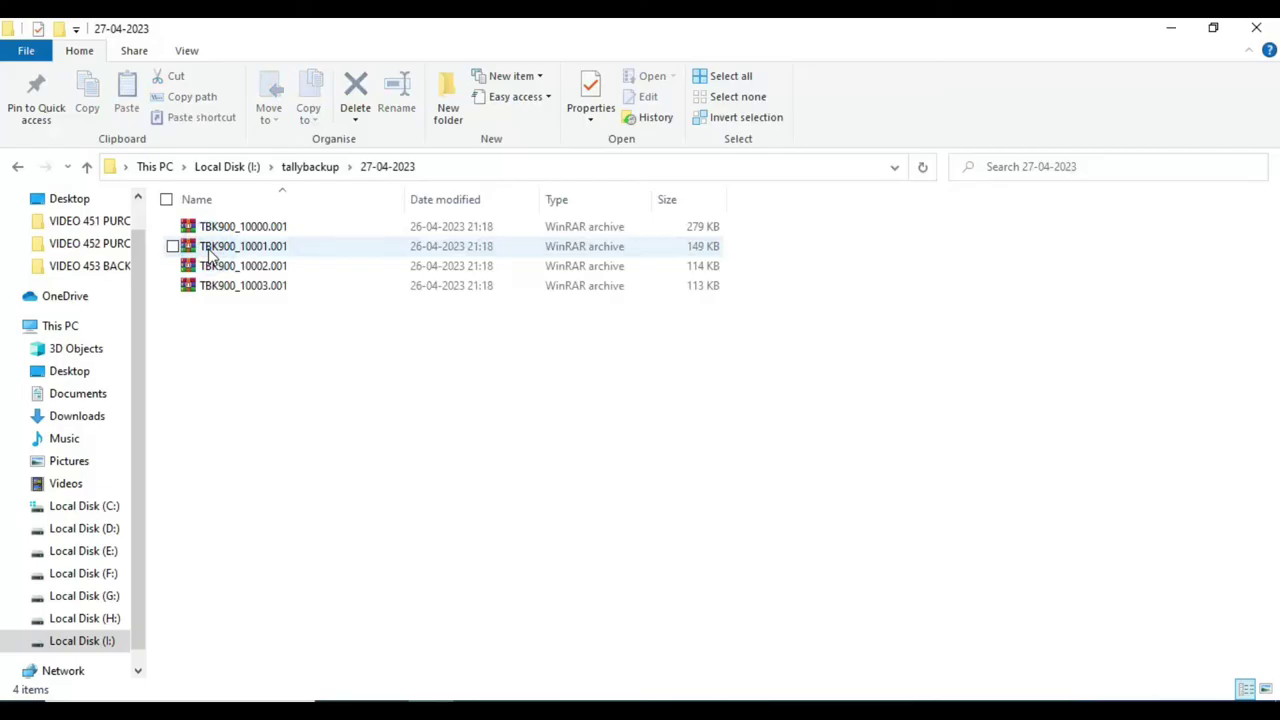
mouse_move(210, 254)
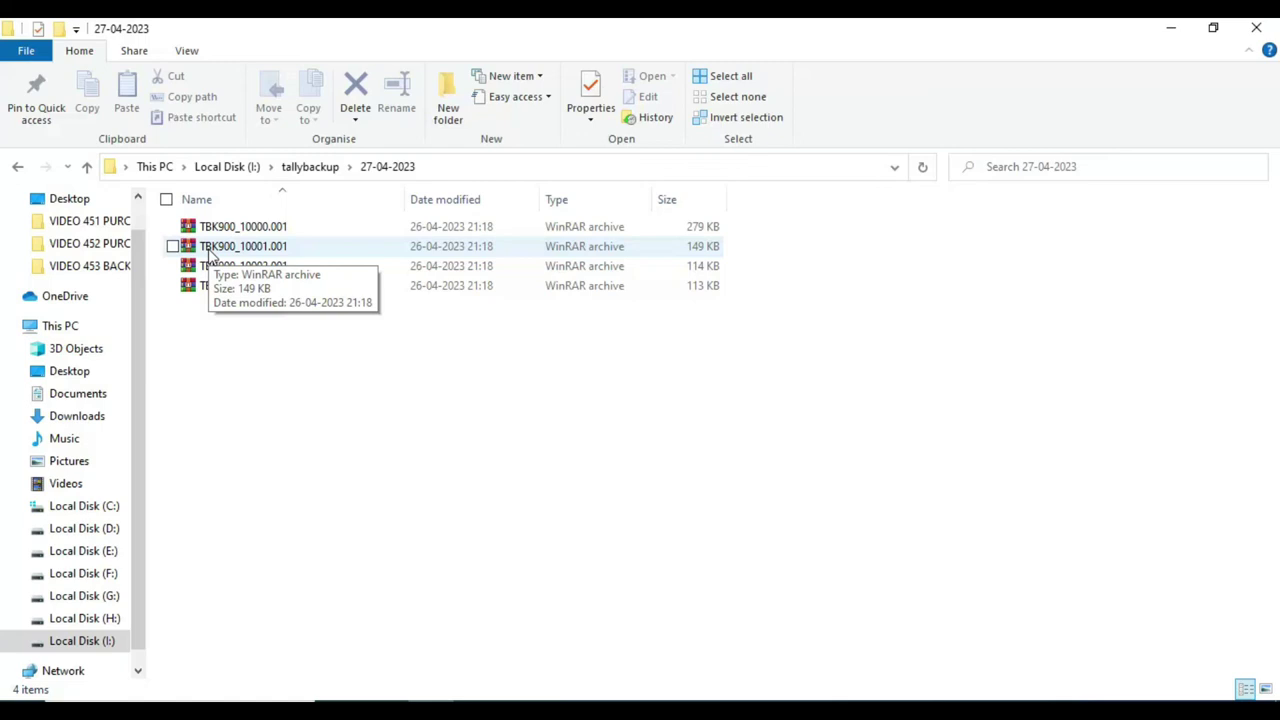
left_click(26, 168)
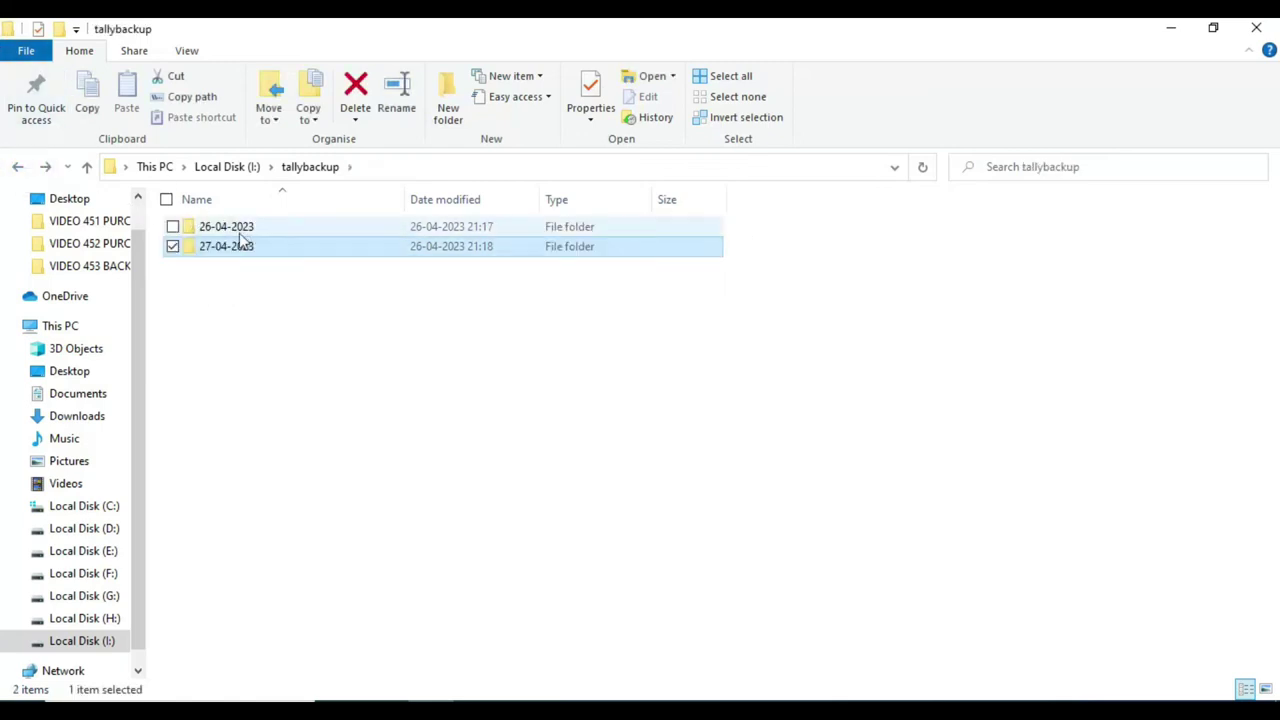
- Select both dated backup folders, 26-04-2023 and 27-04-2023, in the tallybackup folder
left_click(195, 229)
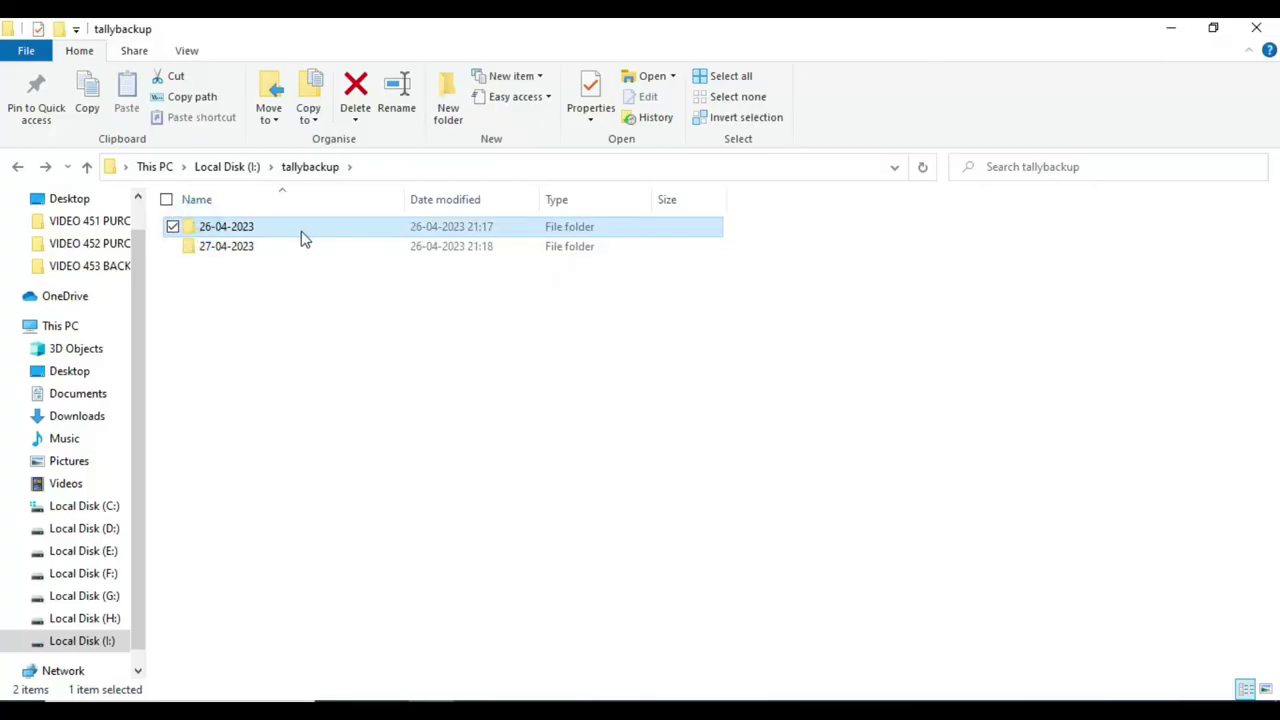
mouse_move(303, 237)
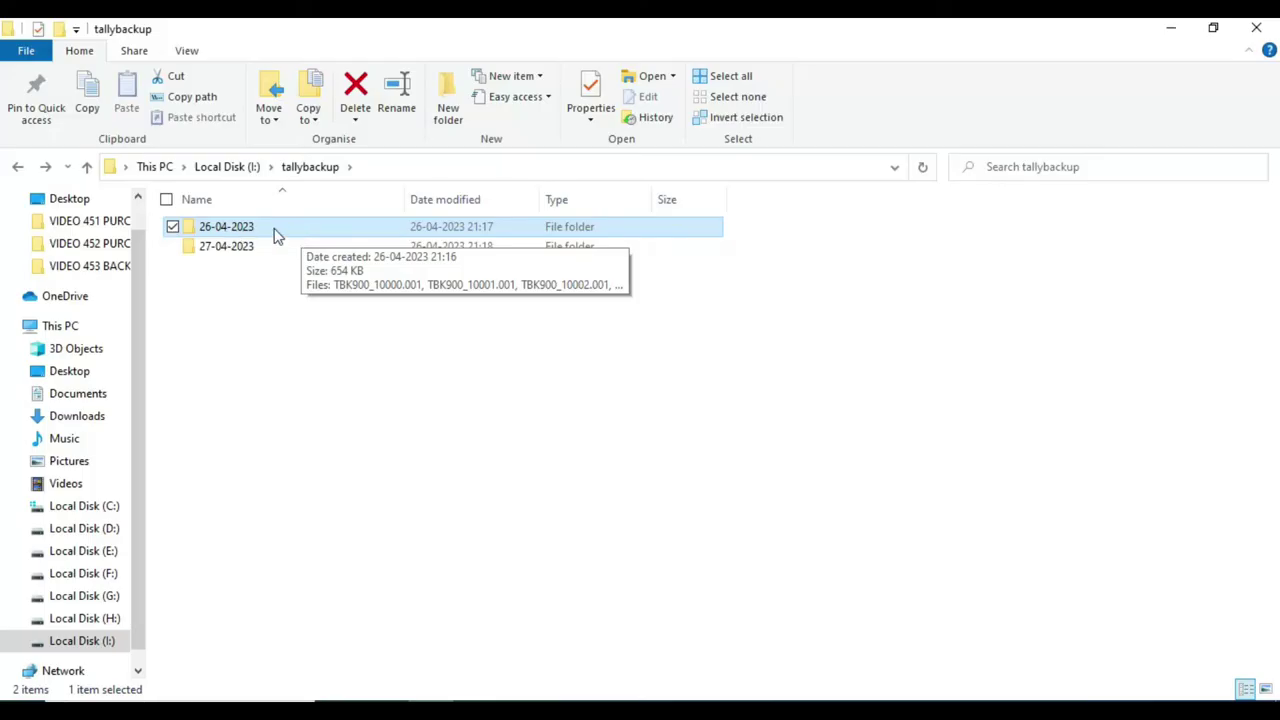
left_click(172, 247)
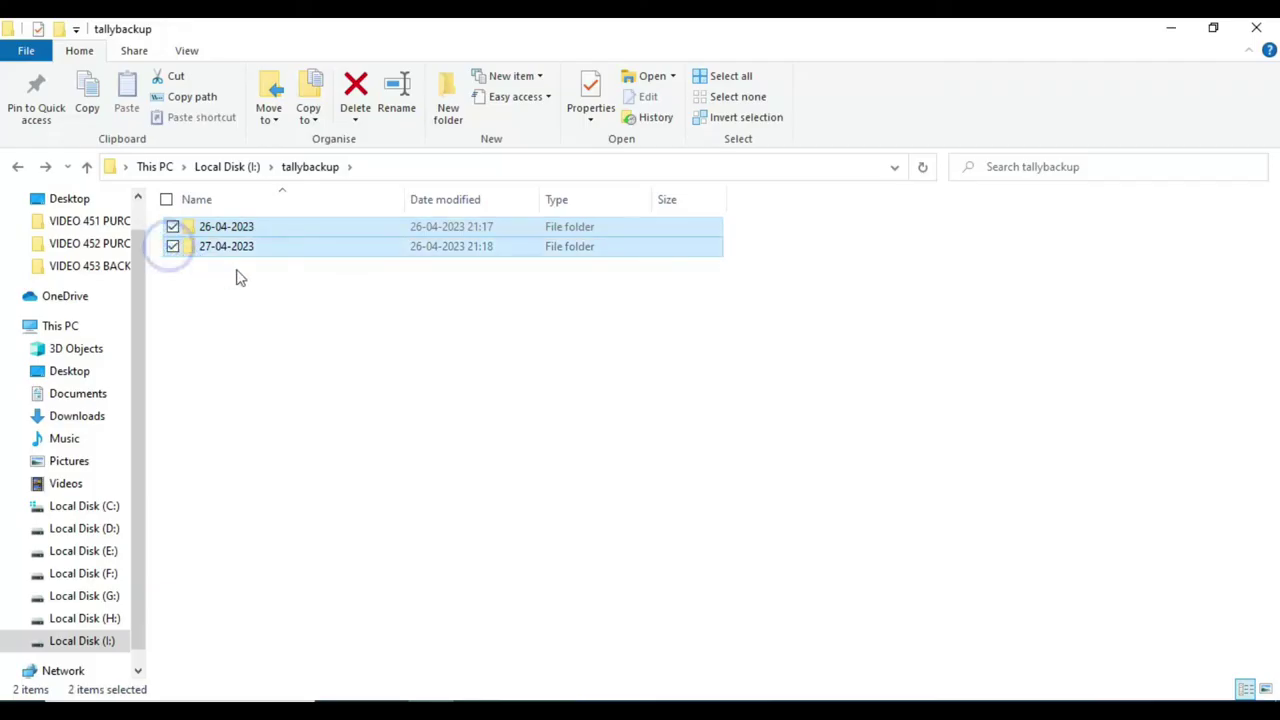